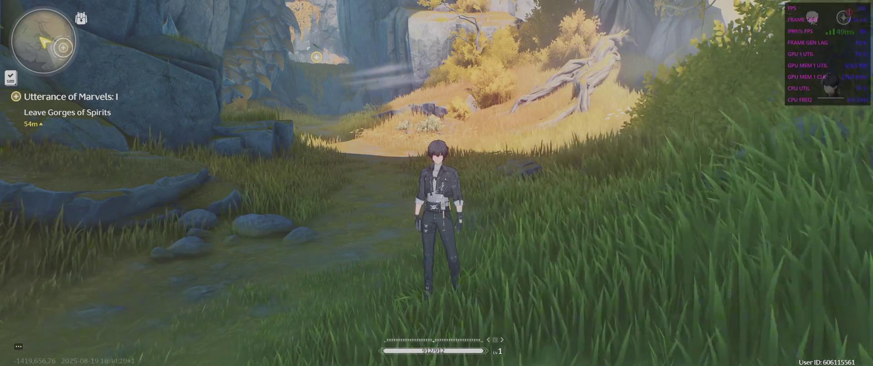
{"action": "key", "text": "w"}
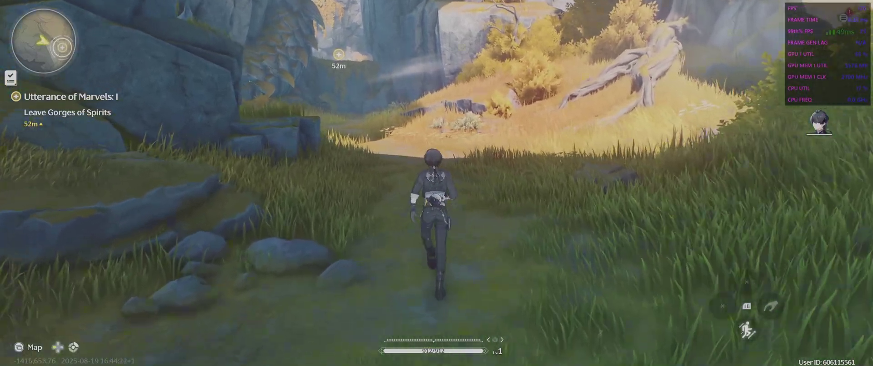
{"action": "key", "text": "a"}
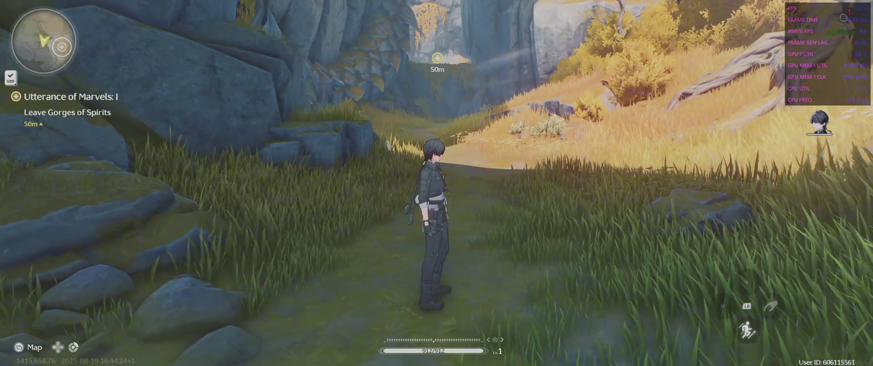
{"action": "key", "text": "s"}
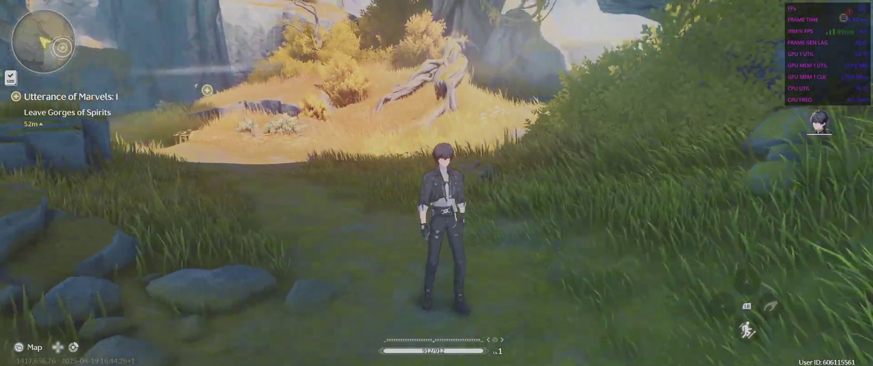
{"action": "key", "text": "w"}
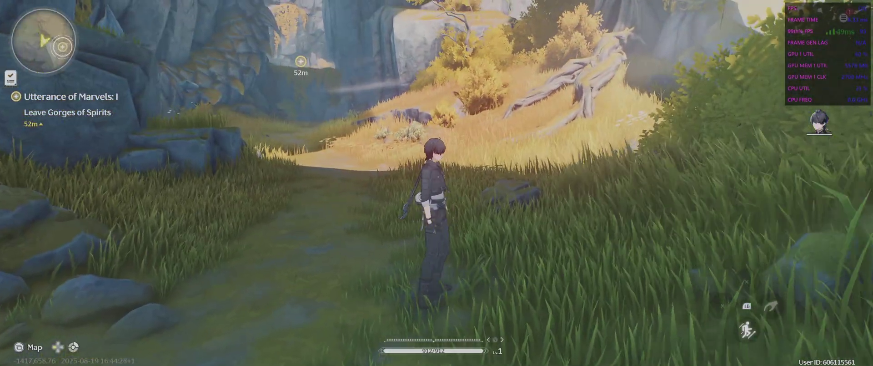
{"action": "key", "text": "s"}
{"action": "key", "text": "w"}
Open the game's graphics settings from the Terminal screen
{"action": "key", "text": "Escape"}
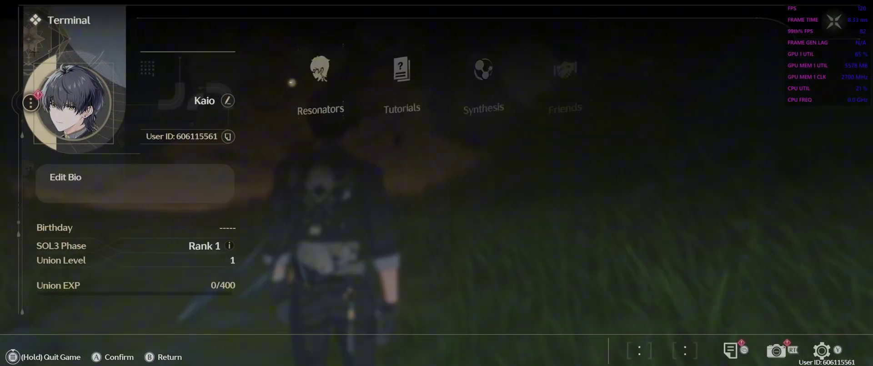
{"action": "key", "text": "y"}
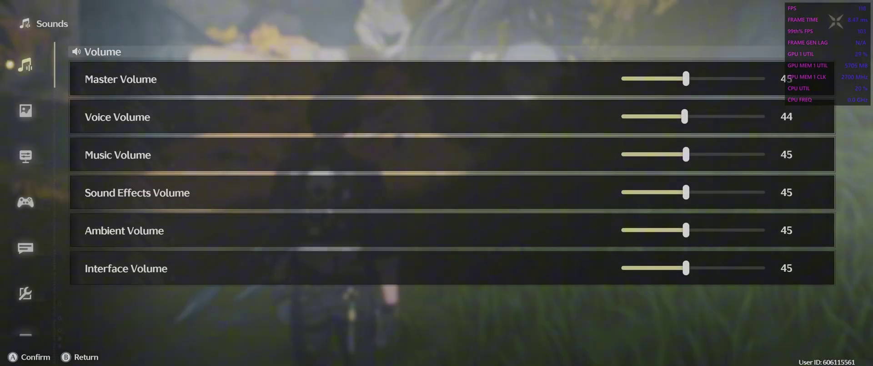
{"action": "key", "text": "Down"}
{"action": "key", "text": "Return"}
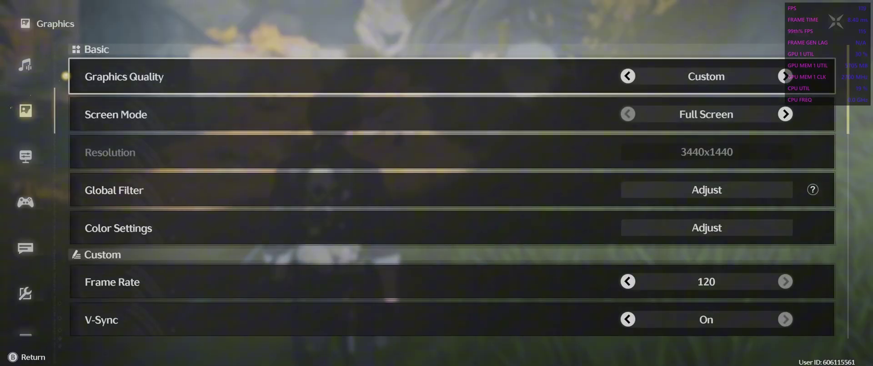
Set V-Sync to Off in the custom graphics settings
{"action": "key", "text": "Down"}
{"action": "key", "text": "Down"}
{"action": "key", "text": "Down"}
{"action": "key", "text": "Down"}
{"action": "key", "text": "Down"}
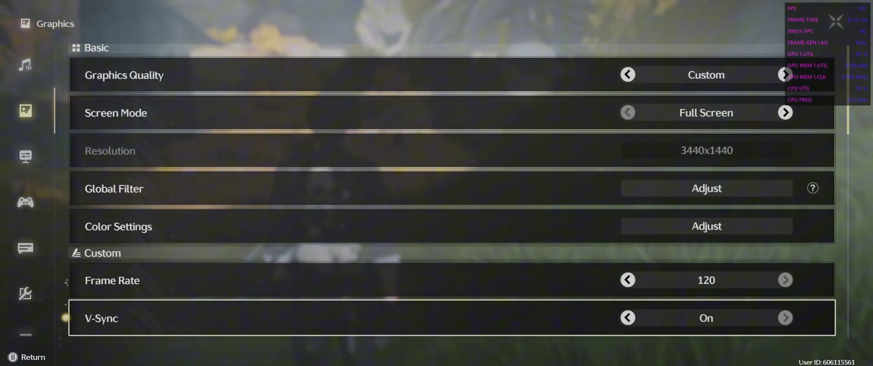
{"action": "key", "text": "Down"}
{"action": "key", "text": "Up"}
{"action": "key", "text": "Down"}
{"action": "key", "text": "Down"}
{"action": "key", "text": "Down"}
{"action": "key", "text": "Up"}
Review the remaining graphics settings from Special Effects Quality and FSR down to Interactive Environment
{"action": "key", "text": "Down"}
{"action": "key", "text": "Down"}
{"action": "key", "text": "Down"}
{"action": "key", "text": "Down"}
{"action": "key", "text": "Down"}
{"action": "key", "text": "Down"}
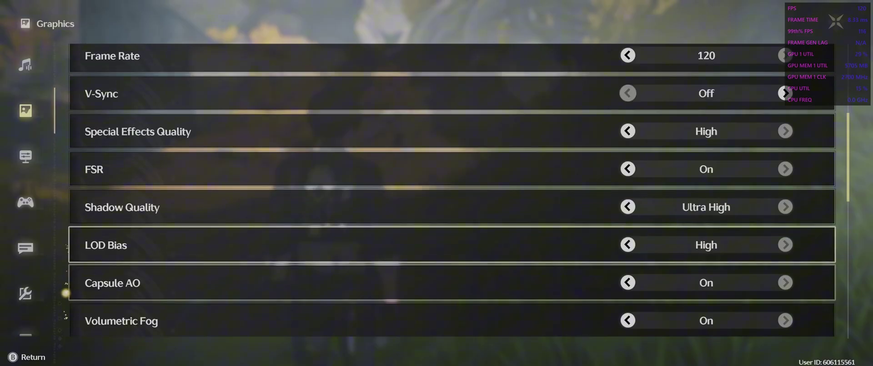
{"action": "key", "text": "Down"}
{"action": "key", "text": "Down"}
{"action": "key", "text": "Down"}
{"action": "key", "text": "Down"}
{"action": "key", "text": "Down"}
{"action": "key", "text": "Down"}
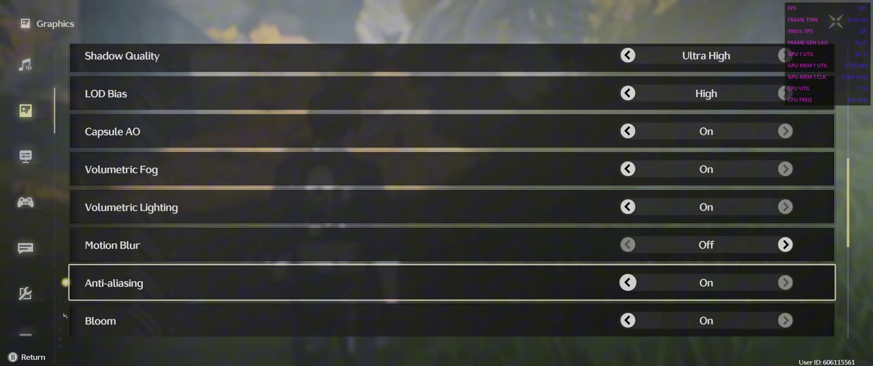
{"action": "key", "text": "Down"}
{"action": "key", "text": "Down"}
{"action": "key", "text": "Down"}
{"action": "key", "text": "Down"}
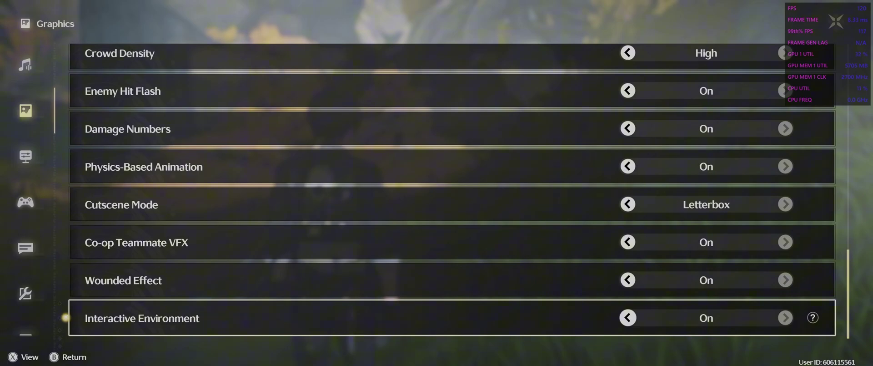
Set Cutscene Mode to Full Screen and return to the game world
{"action": "key", "text": "Up"}
{"action": "key", "text": "Up"}
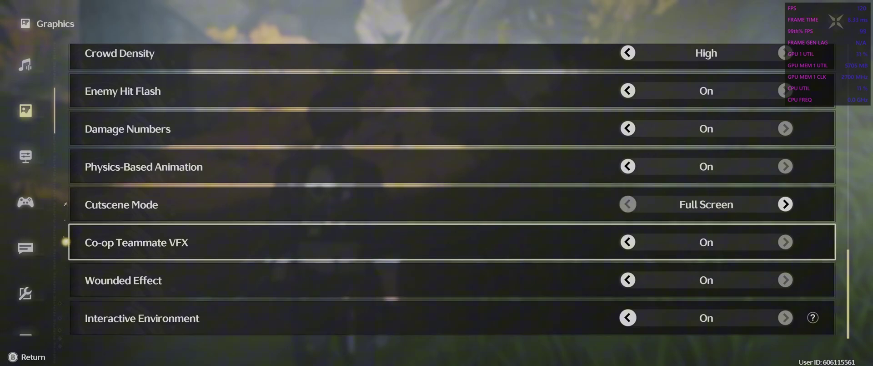
{"action": "key", "text": "Left"}
{"action": "key", "text": "Down"}
{"action": "key", "text": "Up"}
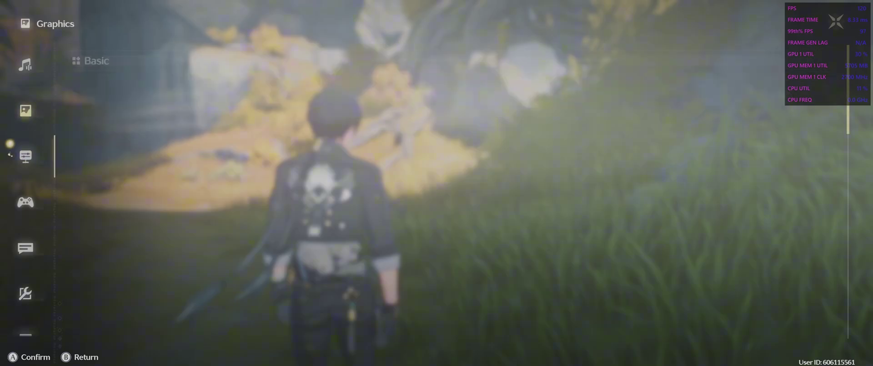
{"action": "key", "text": "Escape"}
{"action": "key", "text": "Escape"}
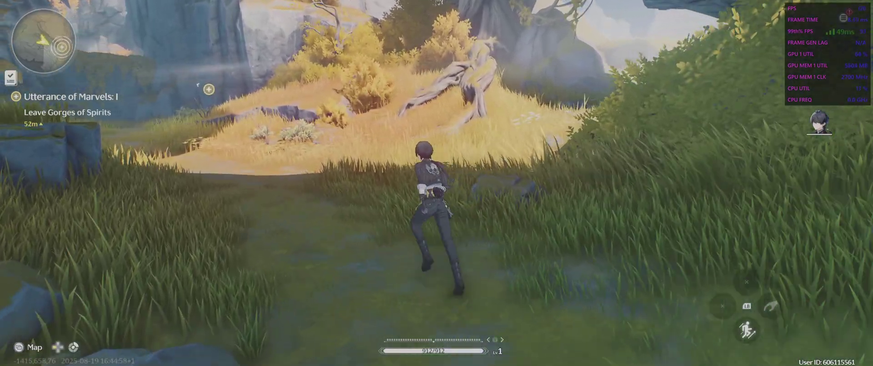
{"action": "key", "text": "w"}
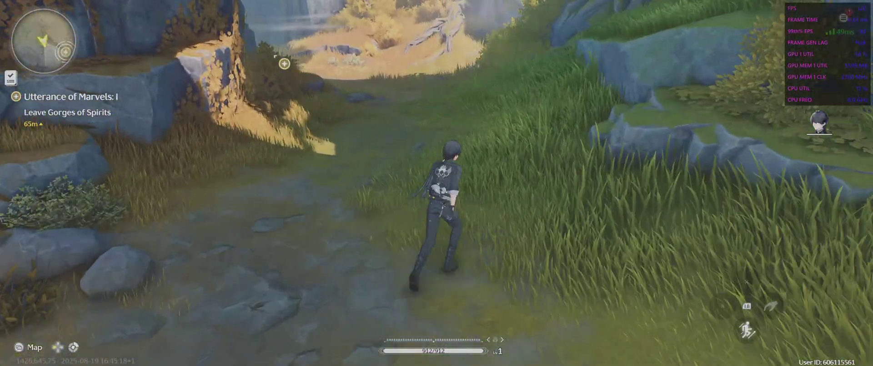
{"action": "key", "text": "Escape"}
{"action": "key", "text": "y"}
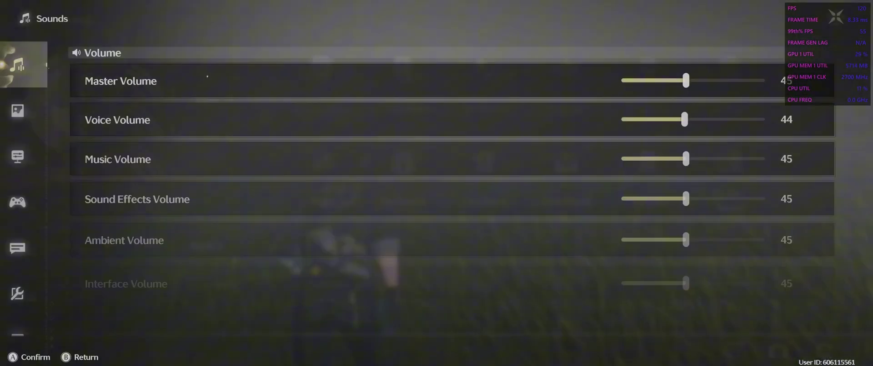
{"action": "key", "text": "Escape"}
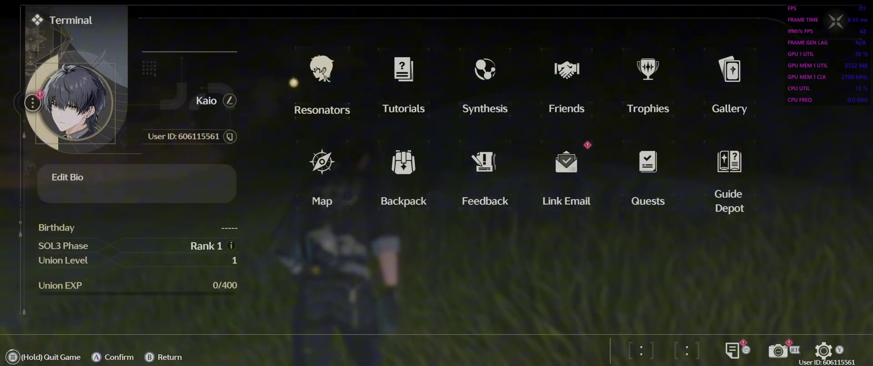
Quit the game to the desktop and minimise the Epic Games Launcher window
{"action": "key", "text": "Escape"}
{"action": "key", "text": "Left"}
{"action": "key", "text": "Return"}
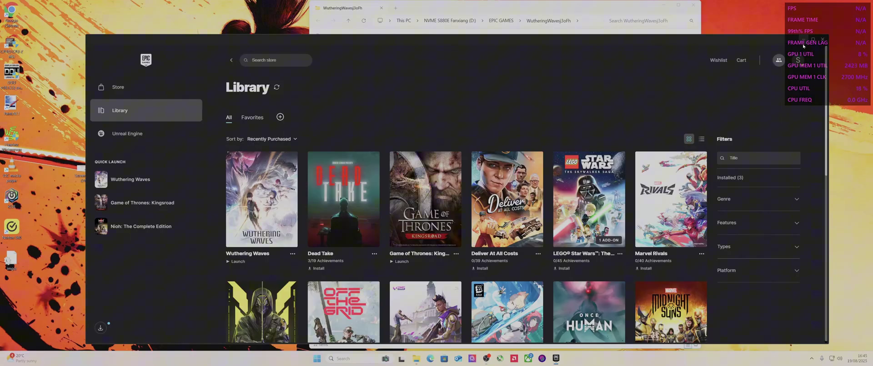
{"action": "left_click", "coordinate": [804, 40]}
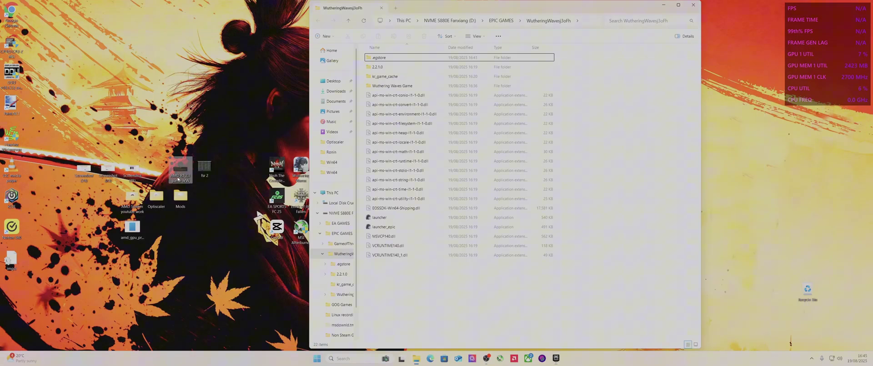
Open the desktop image AMD RT 2.3 patch WW, enlarge it to read the Ray Tracing & 120 FPS notice, and close it
{"action": "right_click", "coordinate": [180, 169]}
{"action": "left_click", "coordinate": [198, 161]}
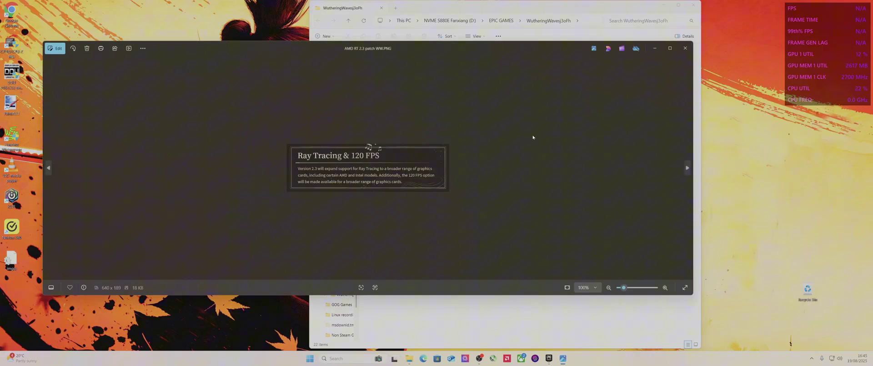
{"action": "scroll", "coordinate": [359, 182], "scroll_direction": "up", "scroll_amount": 5}
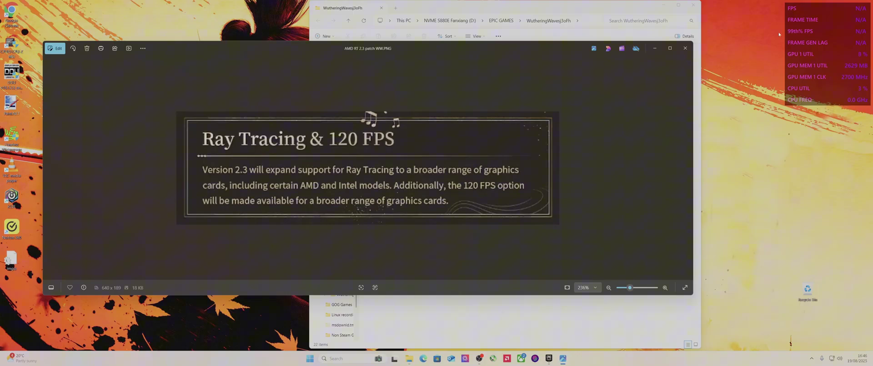
{"action": "left_click", "coordinate": [686, 47]}
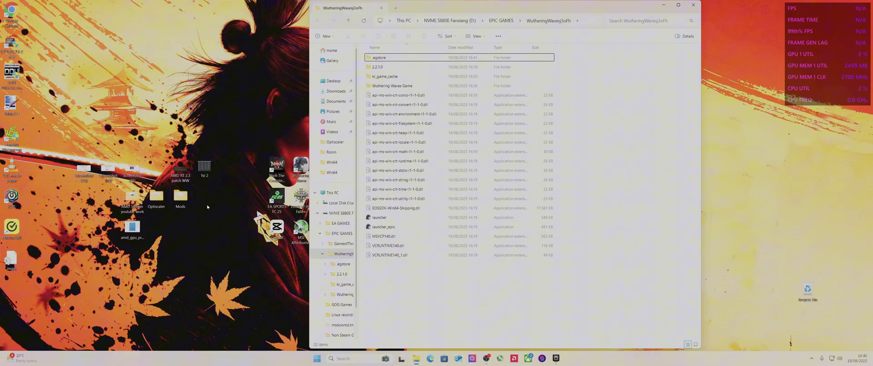
Open the desktop image fsr 2.png, examine its game list for Wuthering Waves and close the image
{"action": "left_click", "coordinate": [183, 180]}
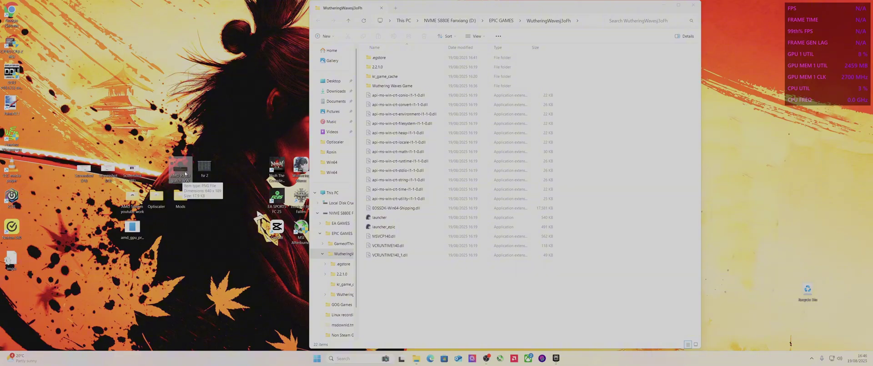
{"action": "left_click", "coordinate": [208, 165]}
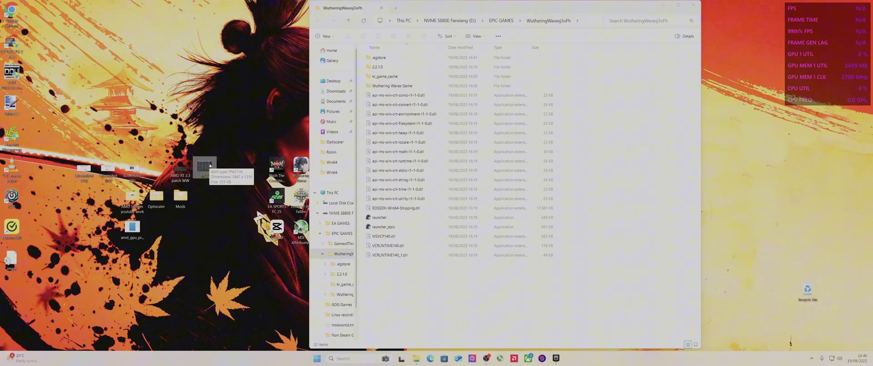
{"action": "right_click", "coordinate": [209, 165]}
{"action": "left_click", "coordinate": [233, 159]}
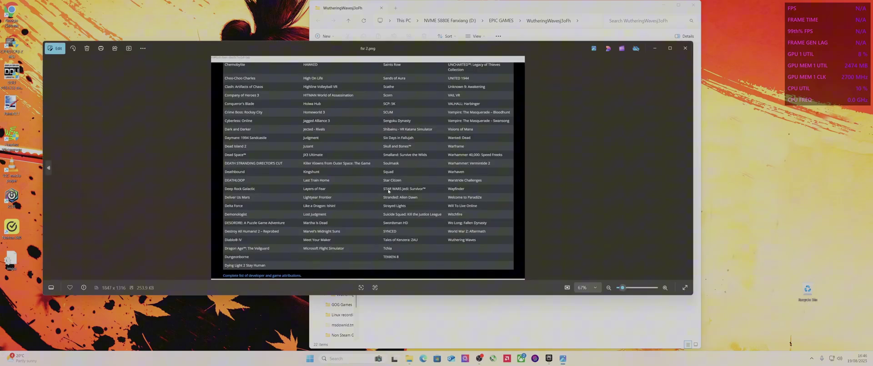
{"action": "scroll", "coordinate": [444, 189], "scroll_direction": "up", "scroll_amount": 3}
{"action": "scroll", "coordinate": [444, 189], "scroll_direction": "down", "scroll_amount": 2}
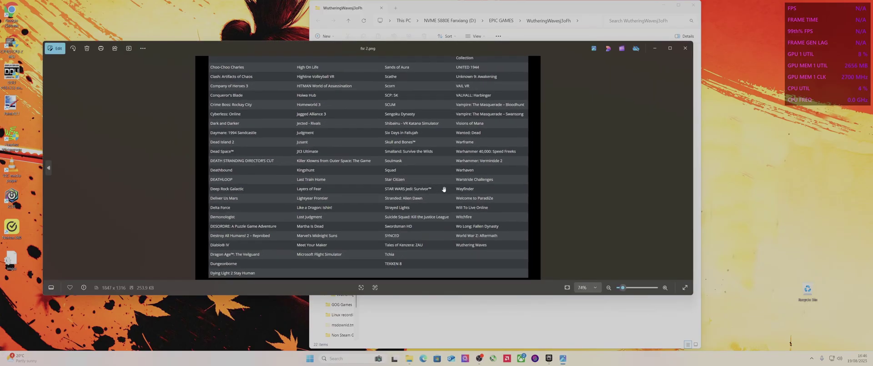
{"action": "scroll", "coordinate": [443, 189], "scroll_direction": "down", "scroll_amount": 1}
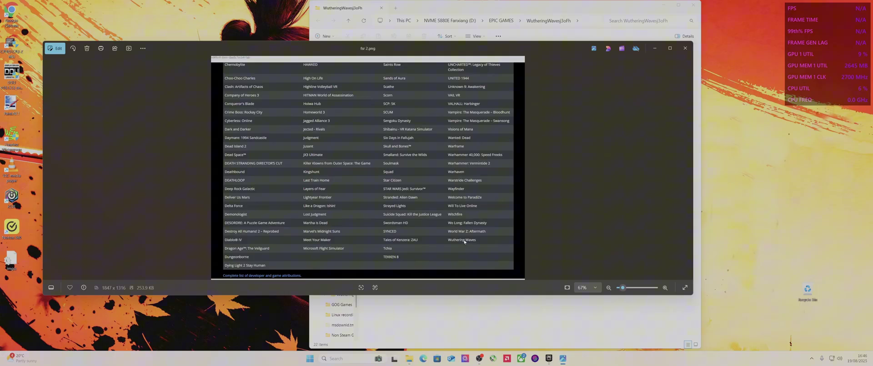
{"action": "left_click", "coordinate": [676, 53]}
{"action": "left_click", "coordinate": [865, 7]}
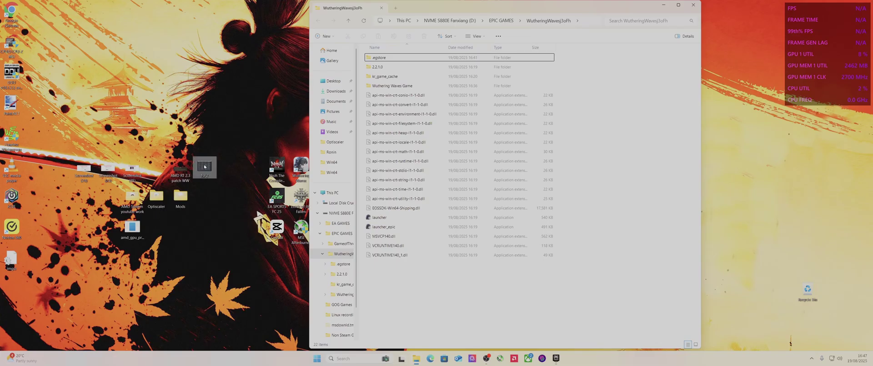
Open Screenshot (24).png and advance to Screenshot (25).png to read the Reddit posts about the ban pop-up and OptiScaler
{"action": "right_click", "coordinate": [87, 168]}
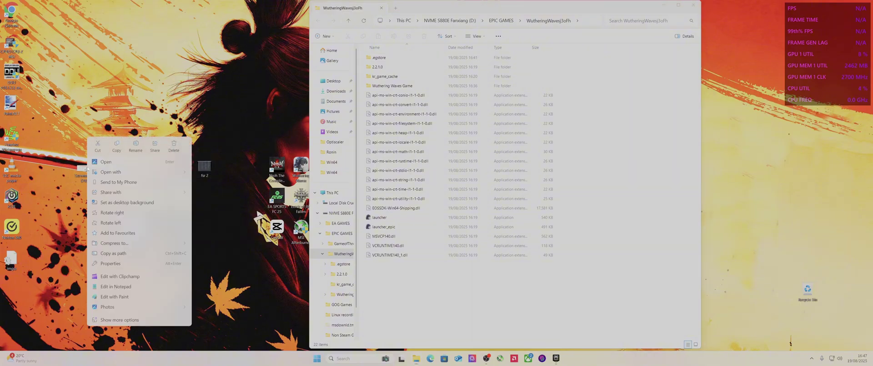
{"action": "left_click", "coordinate": [117, 162]}
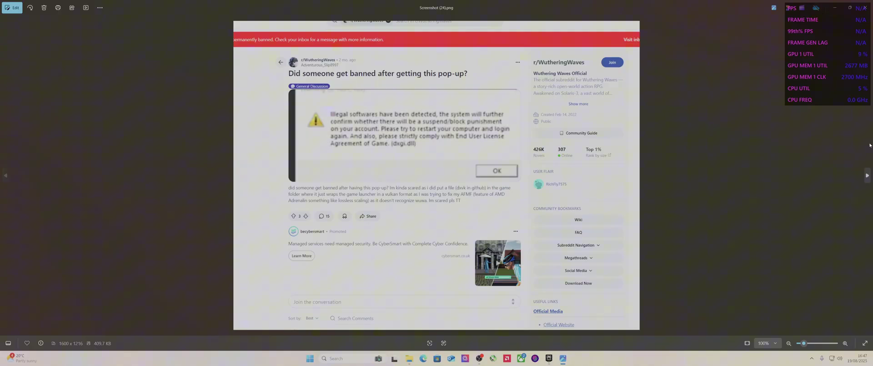
{"action": "left_click", "coordinate": [866, 175]}
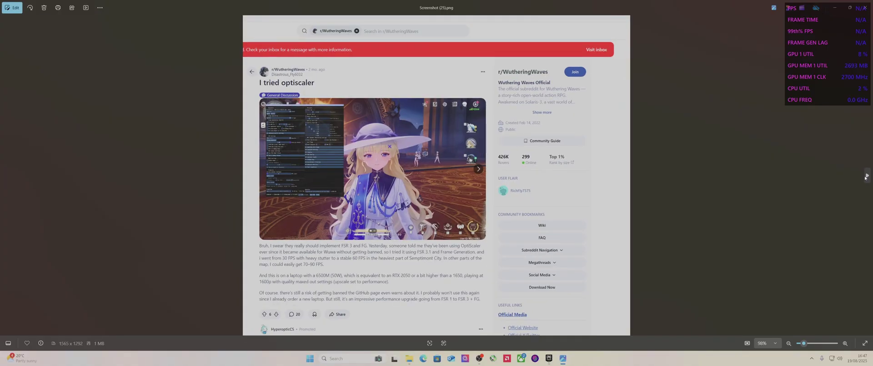
{"action": "left_click", "coordinate": [866, 175]}
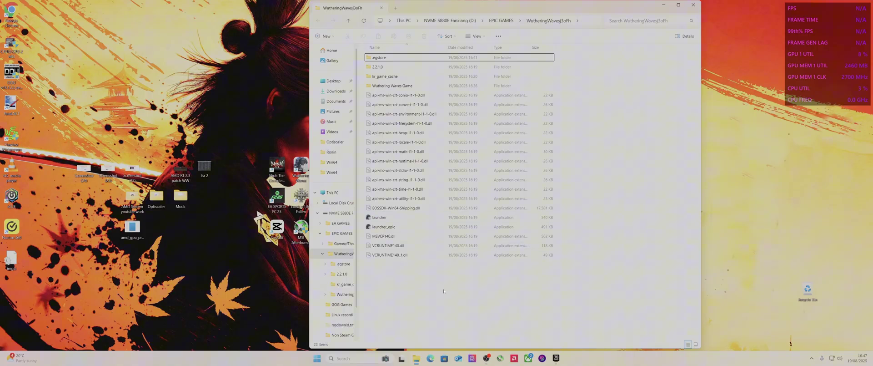
Bring up the Epic Games Launcher library, reposition its window and minimise it to return to the game's installation folder
{"action": "left_click", "coordinate": [555, 358]}
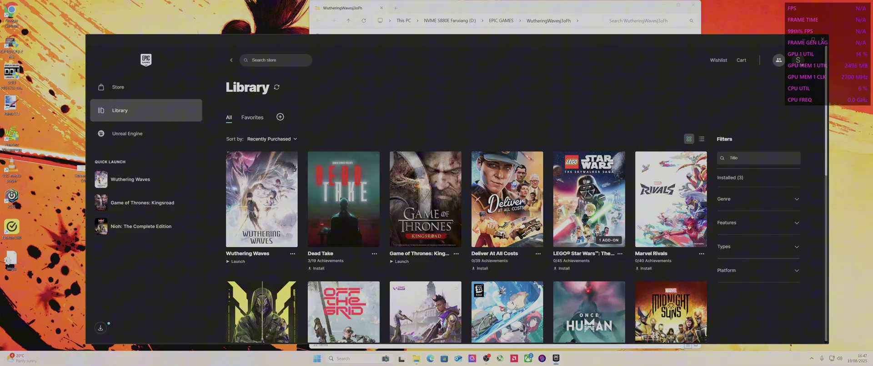
{"action": "left_click", "coordinate": [555, 358]}
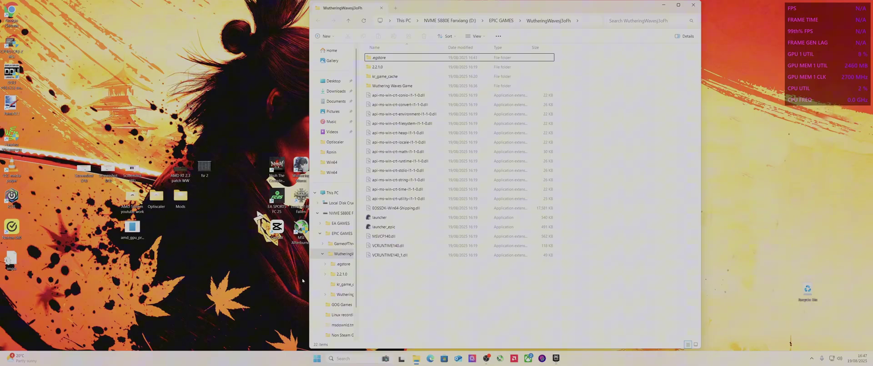
{"action": "mouse_move", "coordinate": [555, 358]}
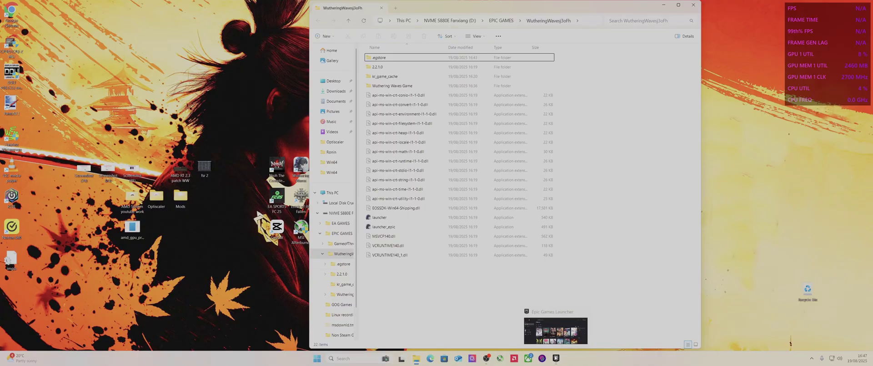
{"action": "left_click", "coordinate": [556, 358]}
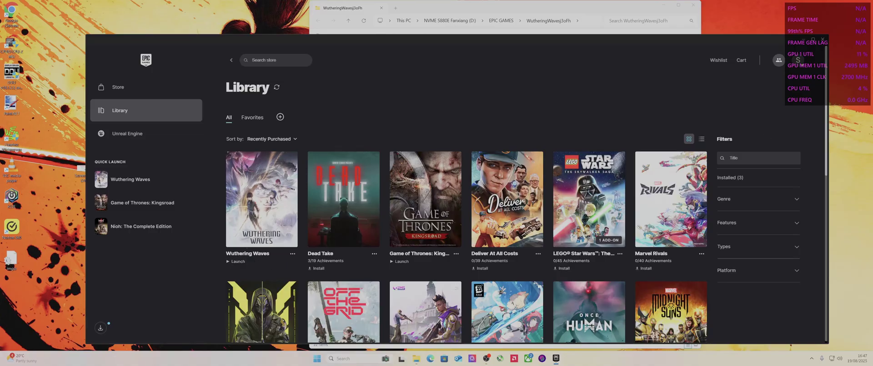
{"action": "left_click", "coordinate": [657, 8]}
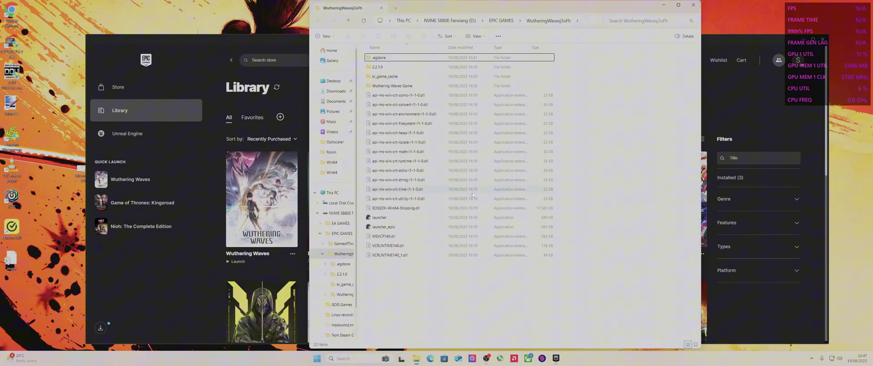
{"action": "left_click_drag", "start_coordinate": [175, 48], "coordinate": [230, 53]}
{"action": "left_click", "coordinate": [381, 31]}
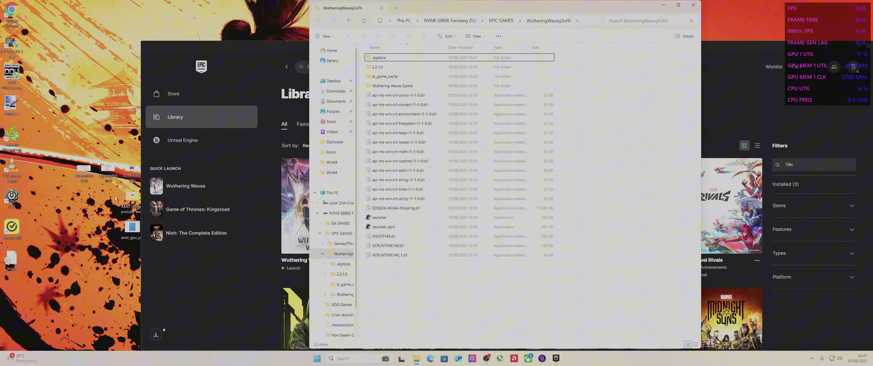
{"action": "left_click", "coordinate": [284, 56]}
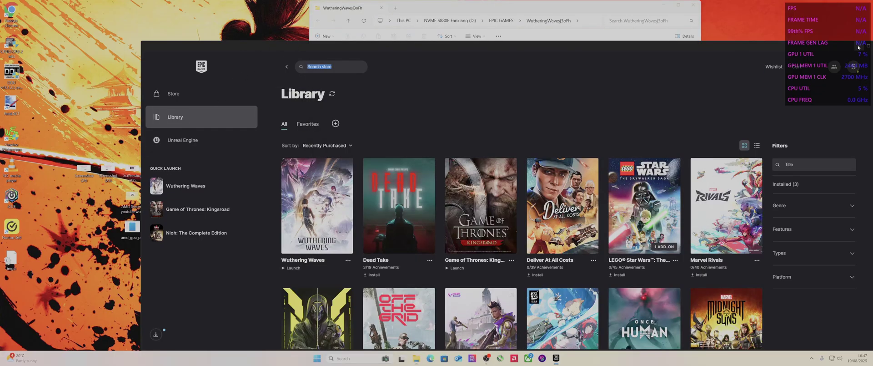
{"action": "left_click", "coordinate": [859, 46]}
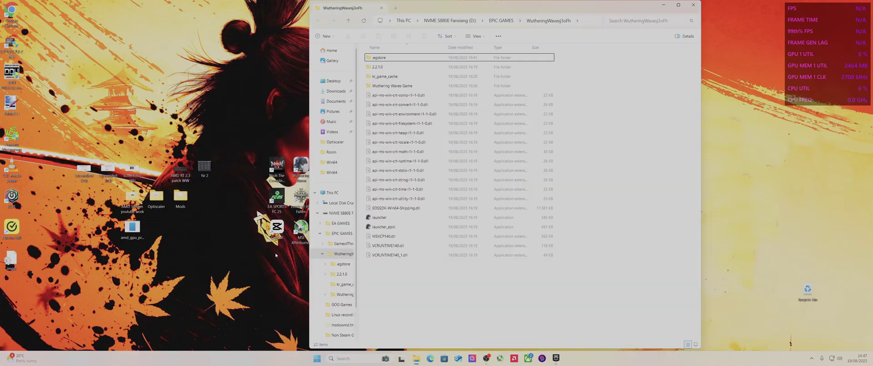
Copy the seven selected files, from amd_fidelityfx_dx12.dll to setup_windows, out of the desktop Optiscaler folder and minimise that folder
{"action": "double_click", "coordinate": [156, 199]}
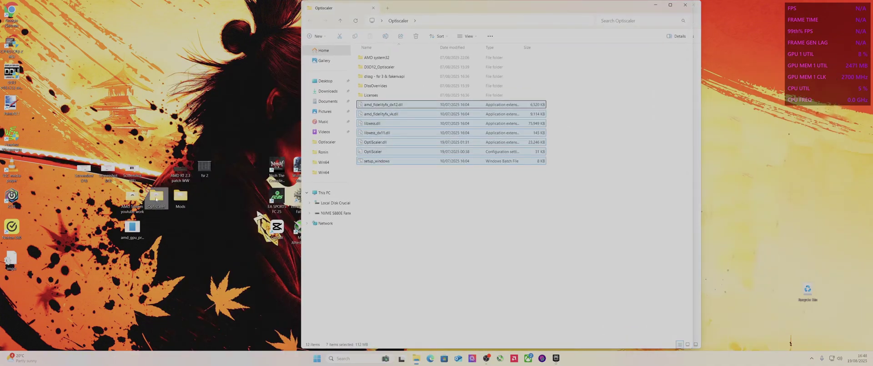
{"action": "right_click", "coordinate": [421, 142]}
{"action": "left_click", "coordinate": [449, 152]}
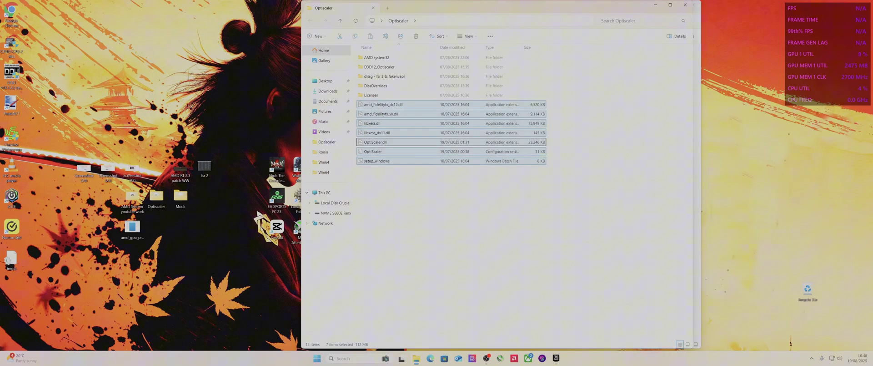
{"action": "left_click", "coordinate": [655, 6]}
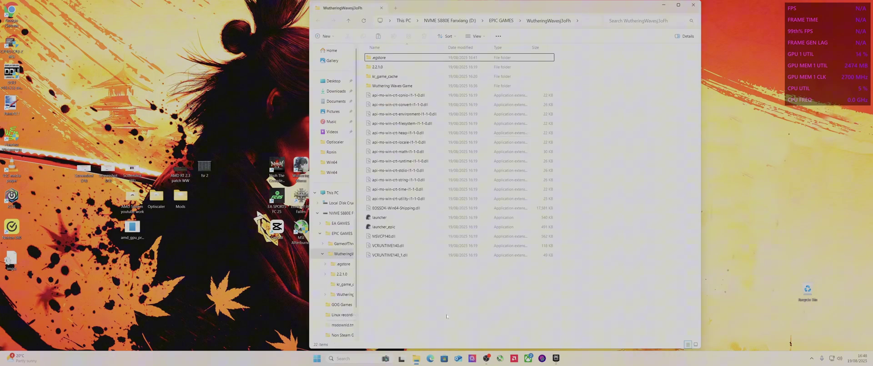
Paste the copied OptiScaler files into Wuthering Waves Game\Client\Binaries\Win64
{"action": "double_click", "coordinate": [396, 86]}
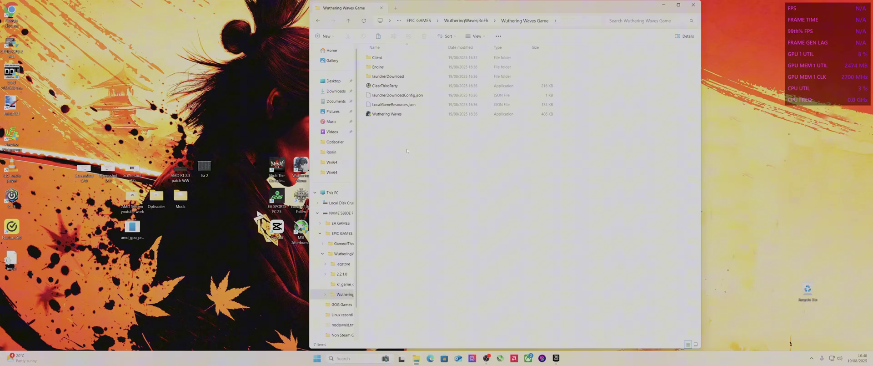
{"action": "double_click", "coordinate": [403, 58]}
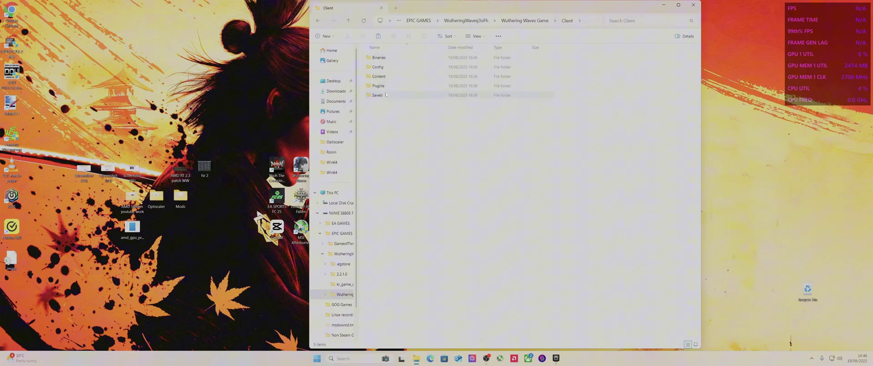
{"action": "left_click", "coordinate": [319, 20]}
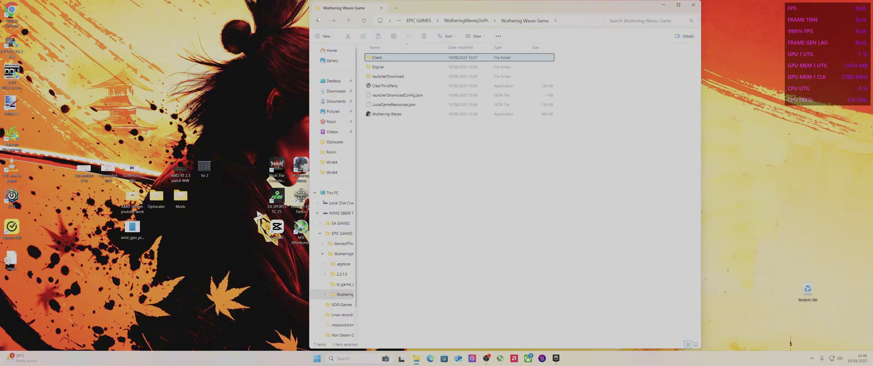
{"action": "double_click", "coordinate": [393, 59]}
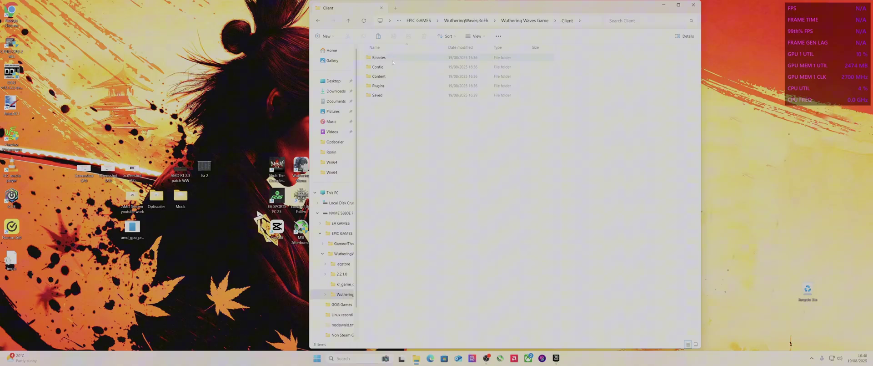
{"action": "double_click", "coordinate": [393, 60]}
{"action": "double_click", "coordinate": [393, 60]}
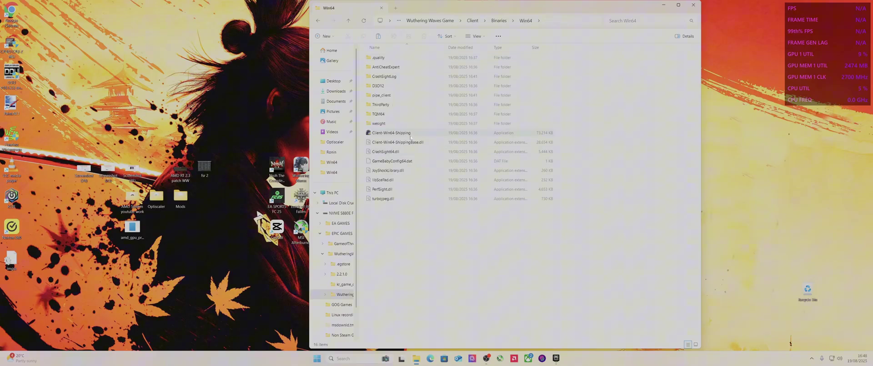
{"action": "key", "text": "ctrl+v"}
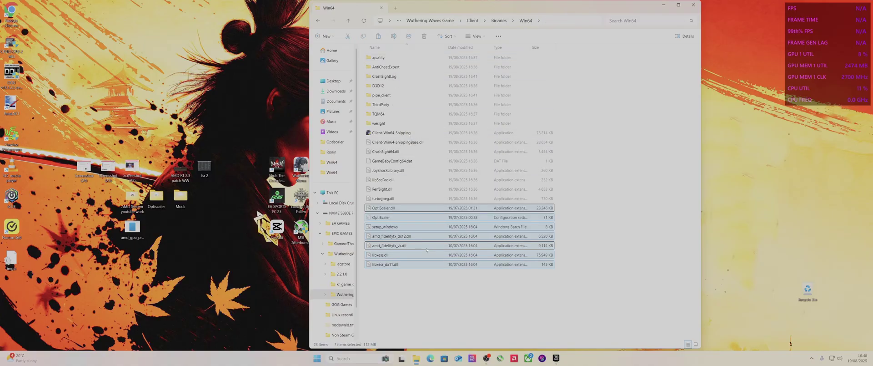
{"action": "left_click", "coordinate": [404, 288]}
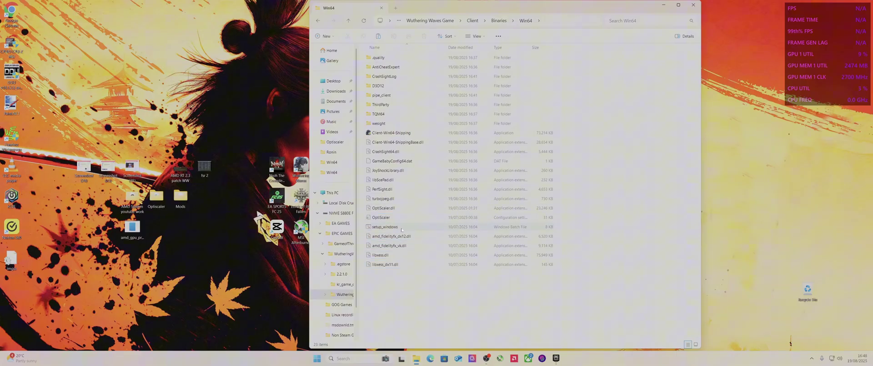
Run setup_windows with dxgi.dll as filename, AMD/Intel as GPU and DLSS inputs enabled, and close the console and game folder
{"action": "double_click", "coordinate": [384, 226]}
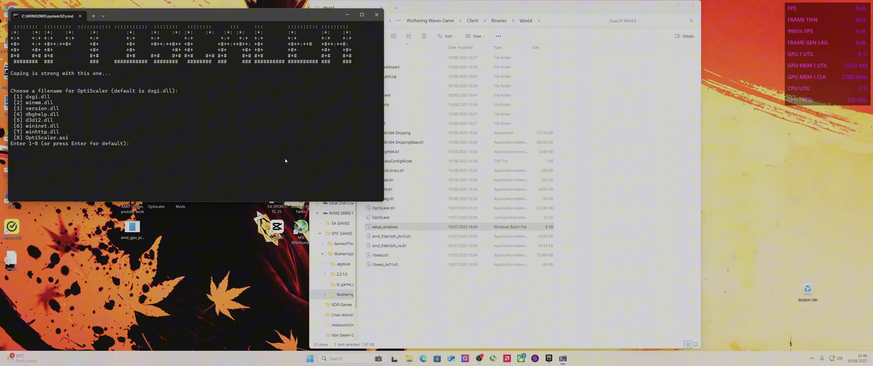
{"action": "key", "text": "Return"}
{"action": "key", "text": "Return"}
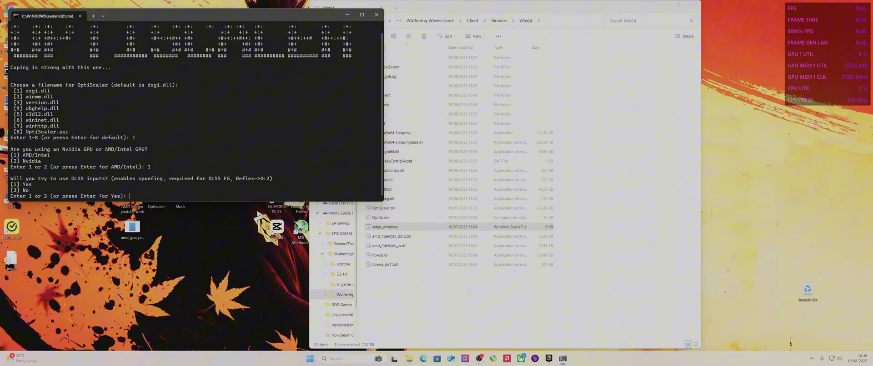
{"action": "type", "text": "1"}
{"action": "key", "text": "Return"}
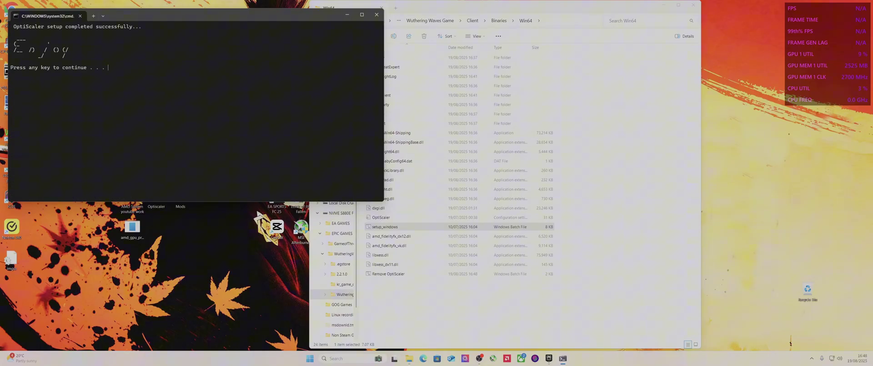
{"action": "left_click", "coordinate": [377, 15]}
{"action": "left_click", "coordinate": [697, 7]}
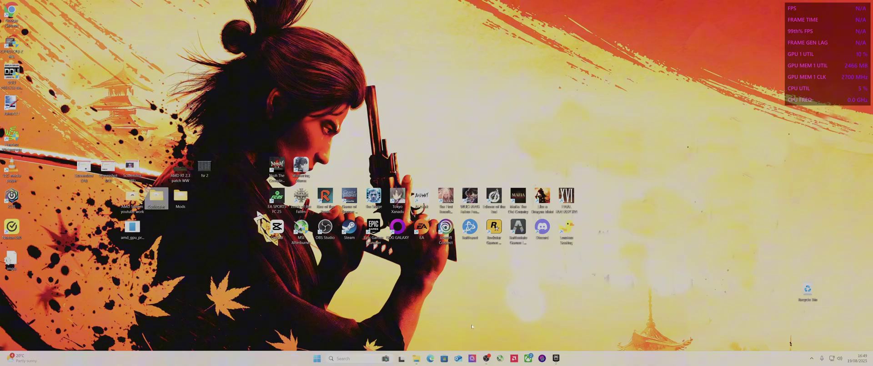
Bring up and minimise the Epic Games Launcher, and look over the contents of the desktop Mods folder before closing it
{"action": "mouse_move", "coordinate": [486, 358]}
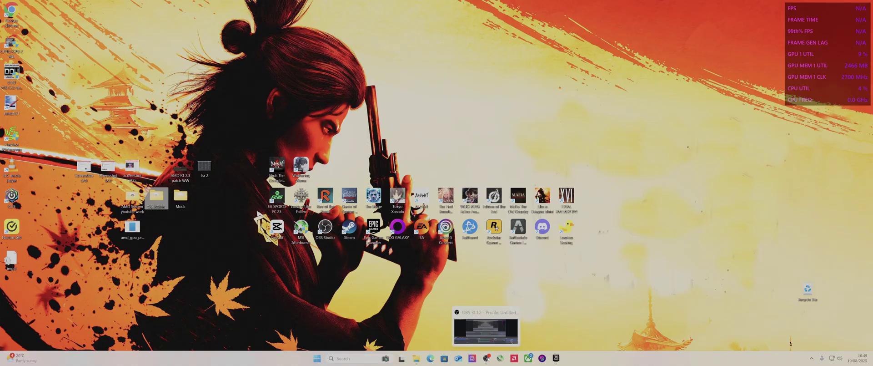
{"action": "left_click", "coordinate": [555, 358]}
{"action": "left_click", "coordinate": [555, 358]}
{"action": "left_click", "coordinate": [555, 358]}
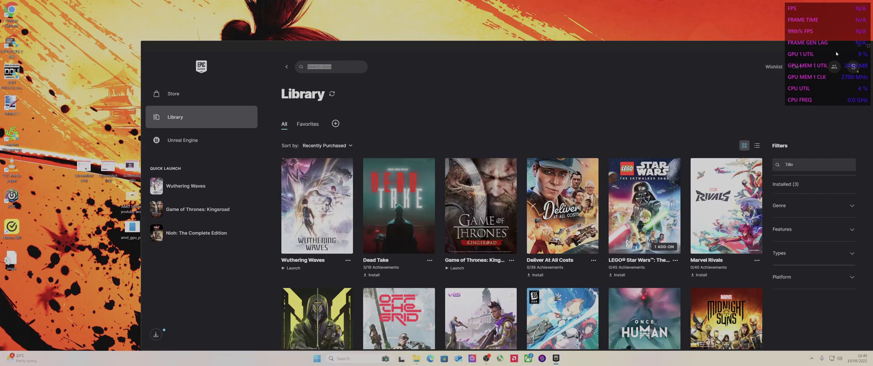
{"action": "left_click", "coordinate": [859, 47]}
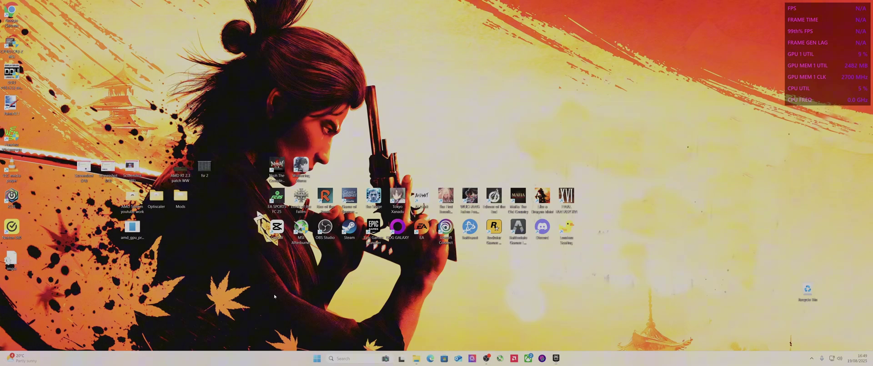
{"action": "double_click", "coordinate": [178, 203]}
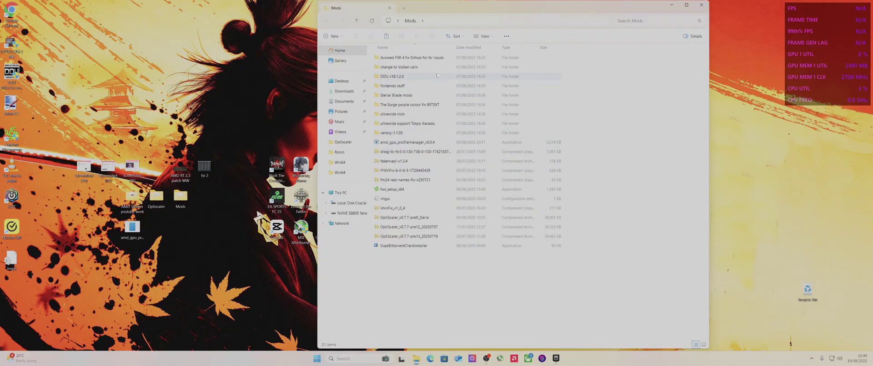
{"action": "left_click", "coordinate": [701, 4]}
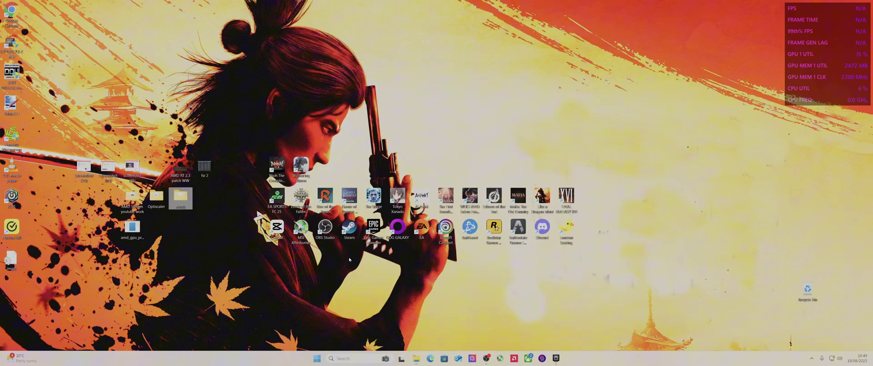
Launch Wuthering Waves from the Epic Games library, and open and close the OptiScaler overlay while the game loads
{"action": "left_click", "coordinate": [556, 357]}
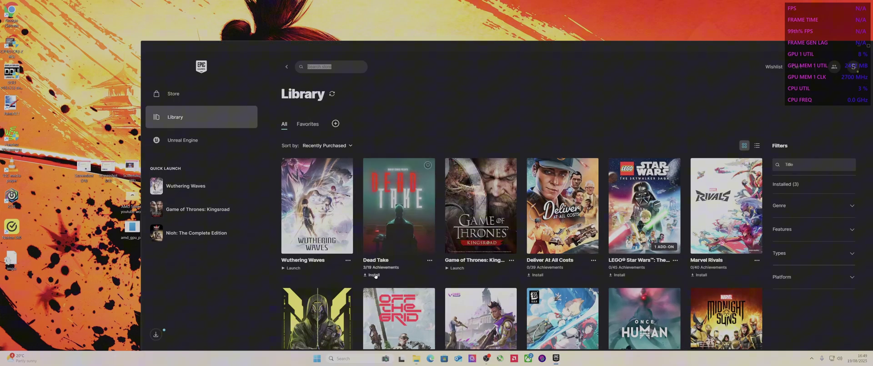
{"action": "left_click", "coordinate": [316, 260]}
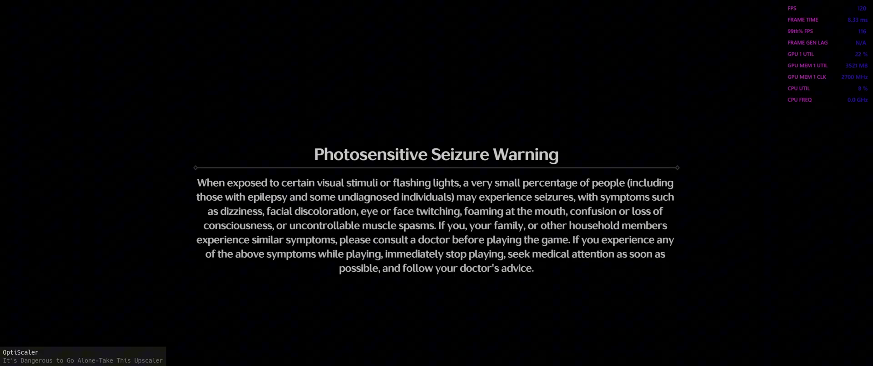
{"action": "key", "text": "Insert"}
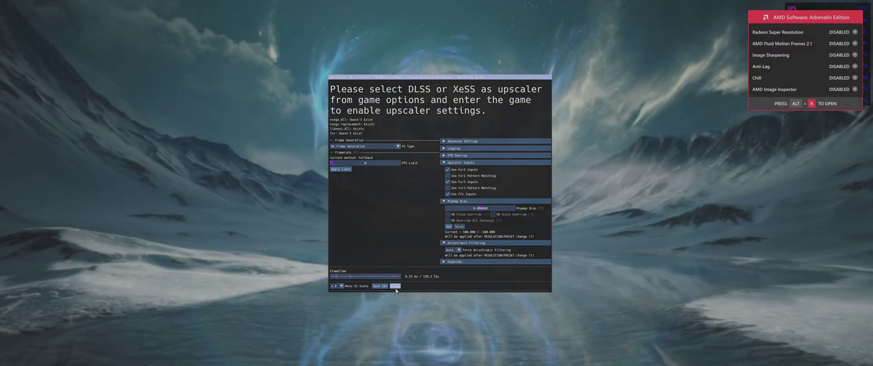
{"action": "left_click", "coordinate": [395, 286]}
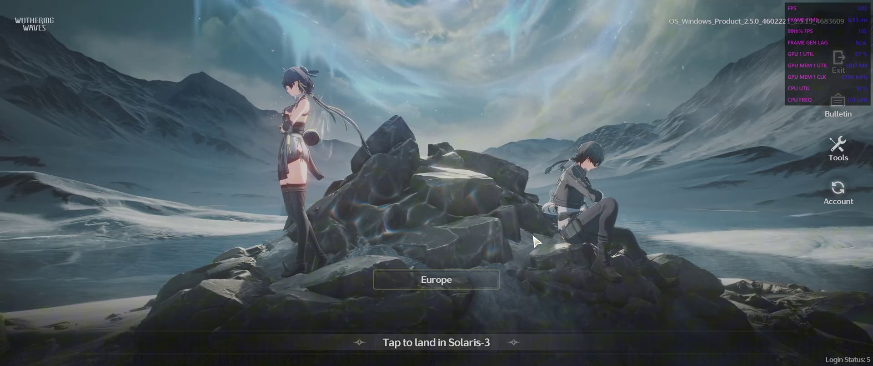
Enter the game world from the title screen, check the OptiScaler overlay there and close it
{"action": "left_click", "coordinate": [456, 349]}
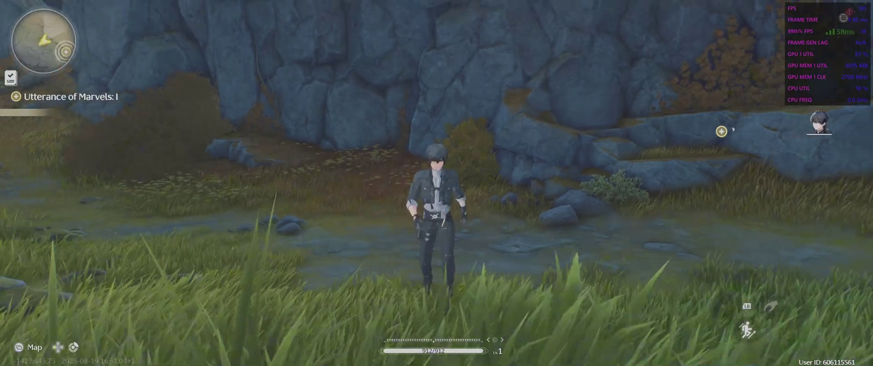
{"action": "key", "text": "Insert"}
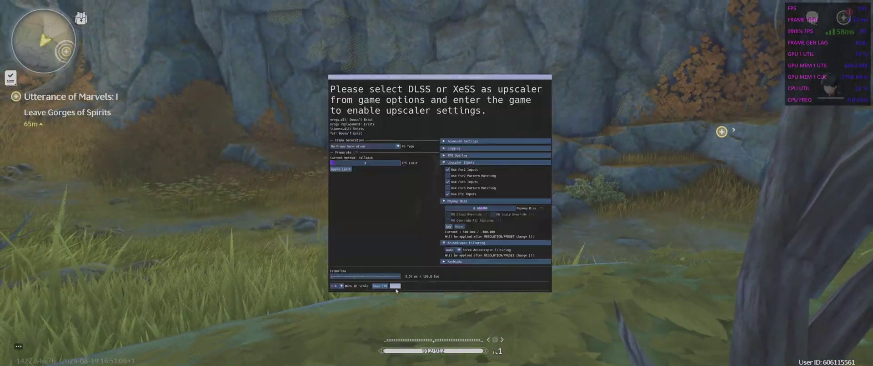
{"action": "left_click", "coordinate": [396, 286]}
Open the game's Terminal menu and bring up the Graphics page of the settings
{"action": "key", "text": "Escape"}
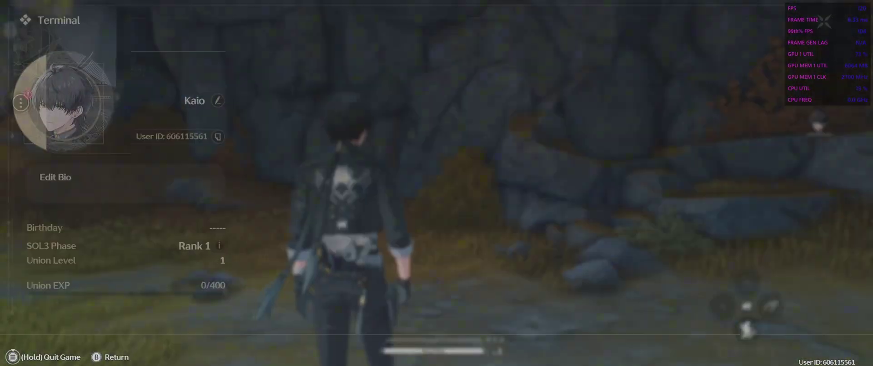
{"action": "key", "text": "Return"}
{"action": "key", "text": "Down"}
{"action": "key", "text": "Down"}
{"action": "key", "text": "Return"}
{"action": "key", "text": "Down"}
{"action": "key", "text": "Escape"}
{"action": "key", "text": "Up"}
{"action": "key", "text": "Return"}
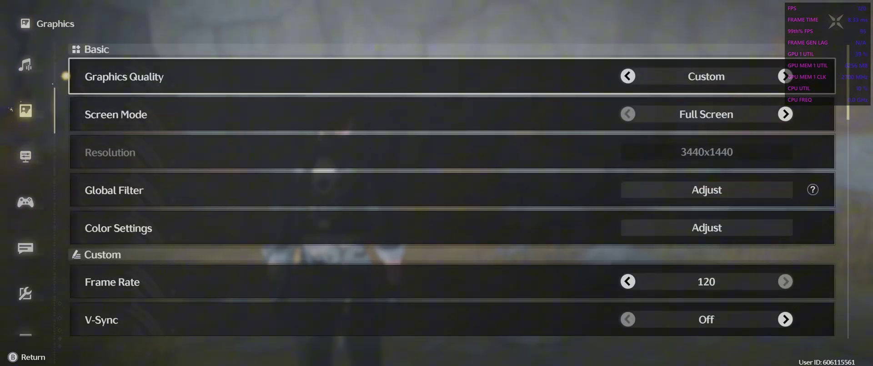
Look through the Graphics settings from the Basic and Custom options down to the Advanced section
{"action": "key", "text": "Down"}
{"action": "key", "text": "Down"}
{"action": "key", "text": "Down"}
{"action": "key", "text": "Down"}
{"action": "key", "text": "Down"}
{"action": "key", "text": "Down"}
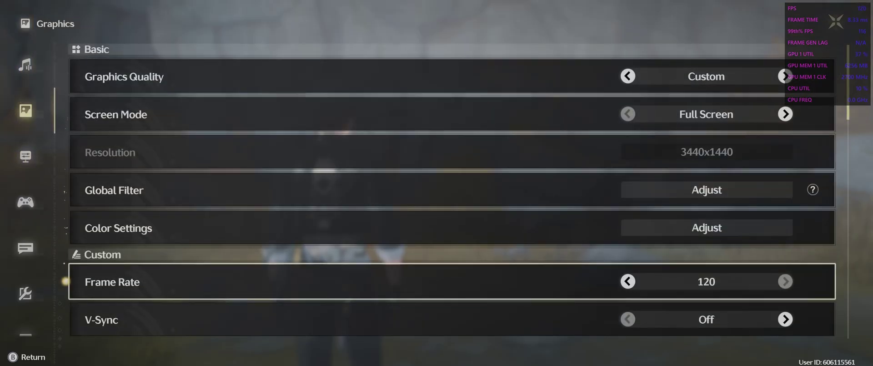
{"action": "key", "text": "Down"}
{"action": "key", "text": "Down"}
{"action": "key", "text": "Down"}
{"action": "key", "text": "Down"}
{"action": "key", "text": "Down"}
{"action": "key", "text": "Down"}
{"action": "key", "text": "Down"}
{"action": "key", "text": "Down"}
{"action": "key", "text": "Down"}
{"action": "key", "text": "Down"}
{"action": "key", "text": "Down"}
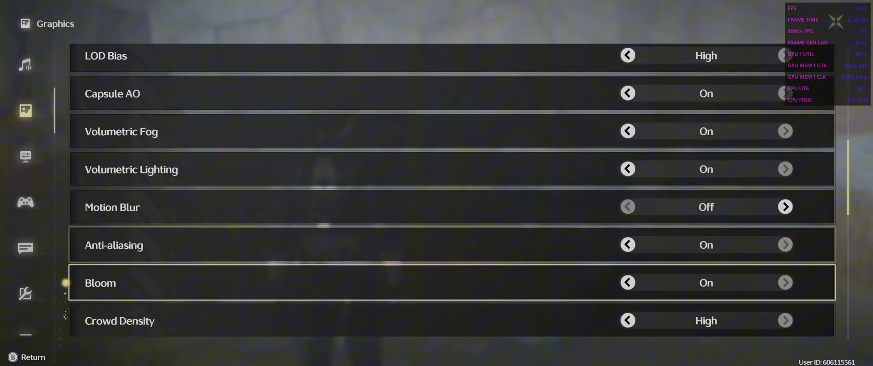
{"action": "key", "text": "Down"}
{"action": "key", "text": "Down"}
{"action": "key", "text": "Down"}
{"action": "key", "text": "Down"}
{"action": "key", "text": "Down"}
{"action": "key", "text": "Down"}
{"action": "key", "text": "Down"}
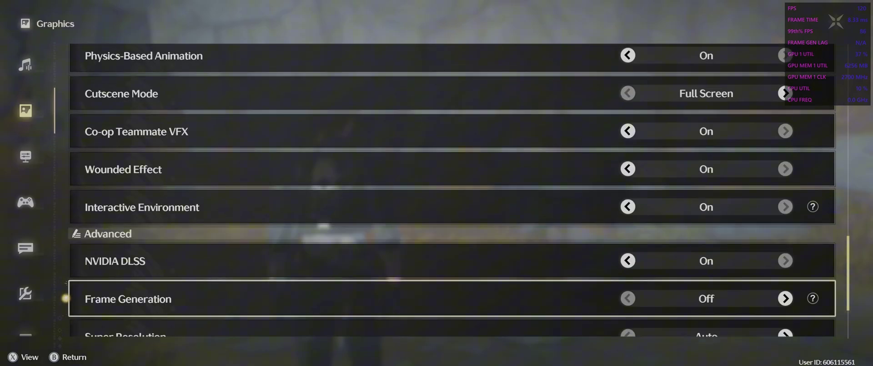
Examine the Advanced options for NVIDIA DLSS, Frame Generation, Super Resolution and Sharpening
{"action": "key", "text": "Up"}
{"action": "key", "text": "Down"}
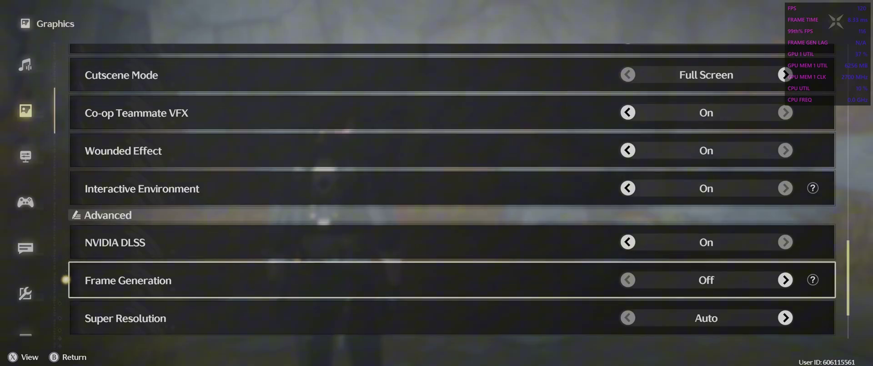
{"action": "key", "text": "Down"}
{"action": "key", "text": "Down"}
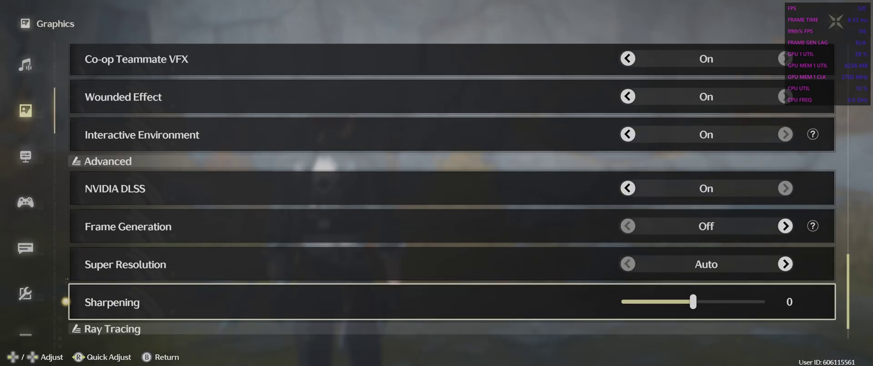
{"action": "key", "text": "Up"}
{"action": "key", "text": "Down"}
{"action": "key", "text": "Down"}
{"action": "key", "text": "Up"}
{"action": "key", "text": "Up"}
{"action": "key", "text": "Up"}
{"action": "key", "text": "Up"}
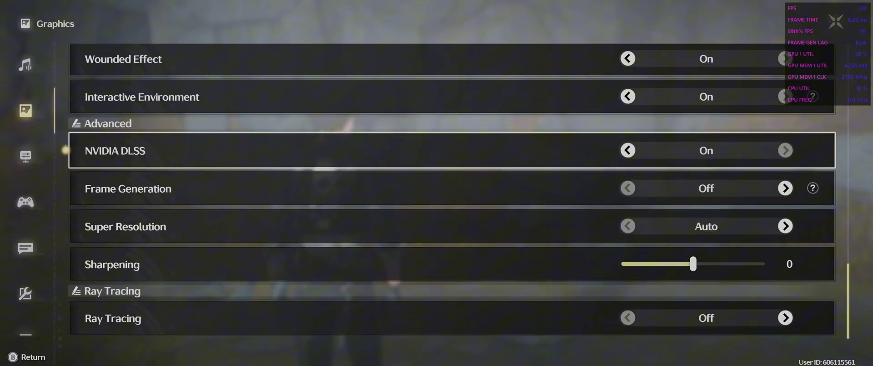
{"action": "key", "text": "Up"}
Set Ray Tracing to High and accept the required game restart
{"action": "key", "text": "Down"}
{"action": "key", "text": "Down"}
{"action": "key", "text": "Down"}
{"action": "key", "text": "Down"}
{"action": "key", "text": "Down"}
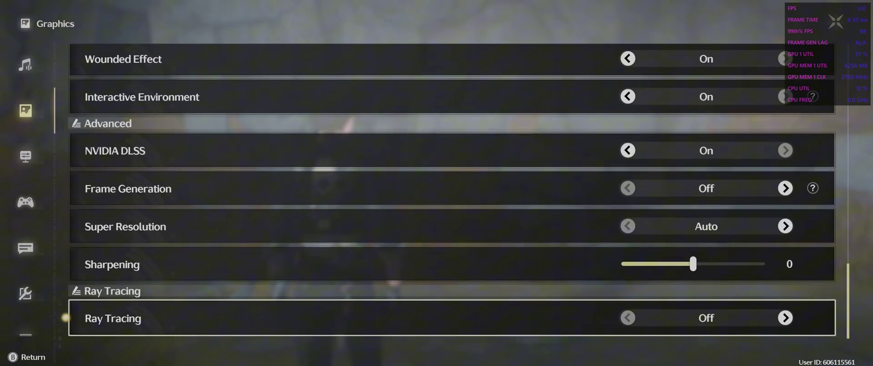
{"action": "key", "text": "Right"}
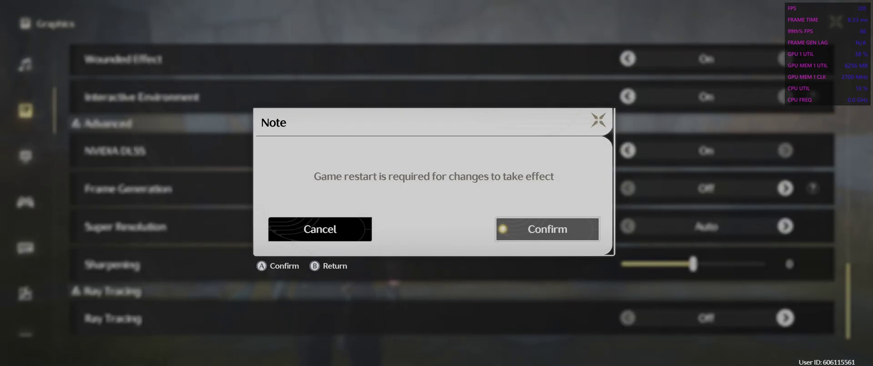
{"action": "key", "text": "Right"}
{"action": "key", "text": "Return"}
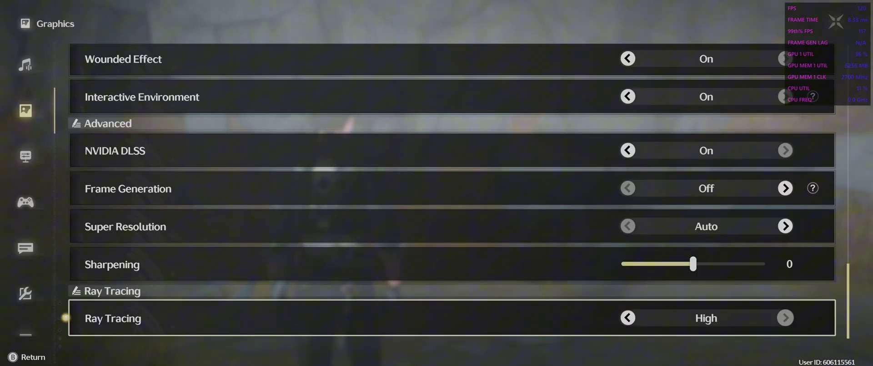
Try to reset the graphics settings
{"action": "key", "text": "r"}
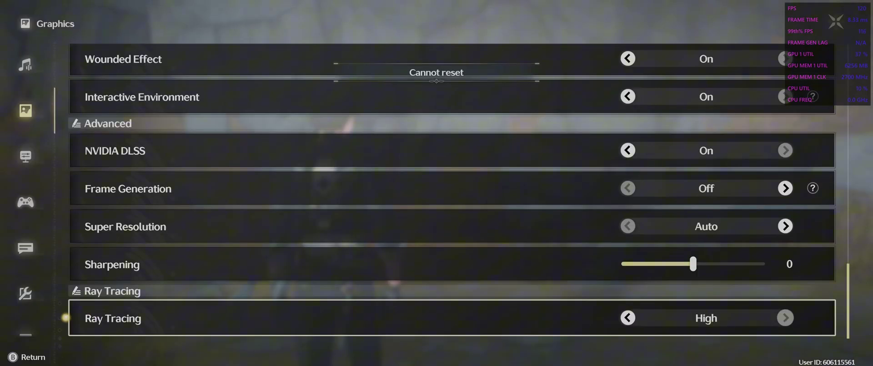
{"action": "key", "text": "Up"}
{"action": "key", "text": "Up"}
{"action": "key", "text": "Down"}
{"action": "key", "text": "Down"}
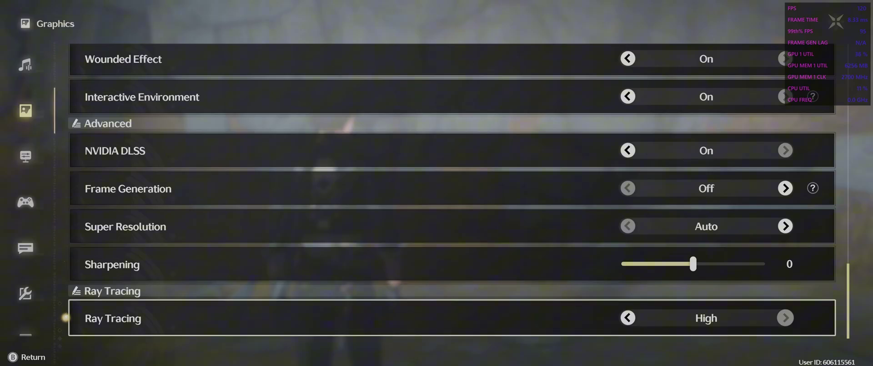
{"action": "key", "text": "r"}
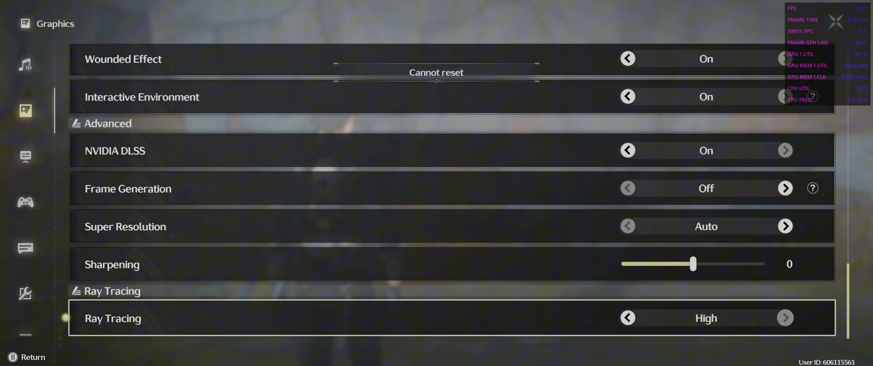
Set the Super Resolution option to Quality
{"action": "key", "text": "Up"}
{"action": "key", "text": "Up"}
{"action": "key", "text": "Up"}
{"action": "key", "text": "Up"}
{"action": "key", "text": "Down"}
{"action": "key", "text": "Down"}
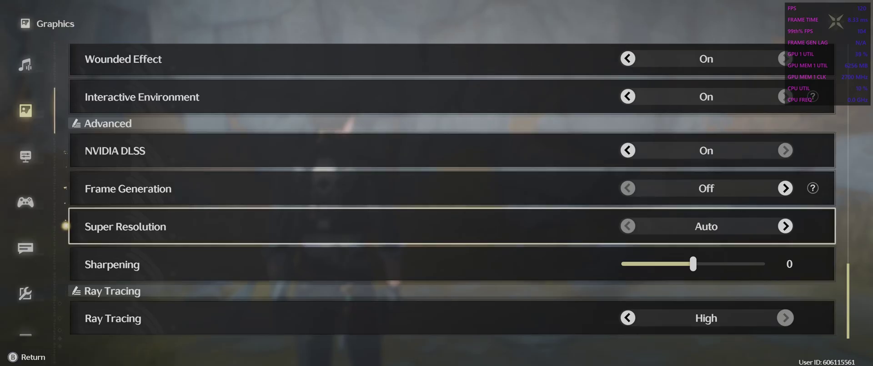
{"action": "key", "text": "Right"}
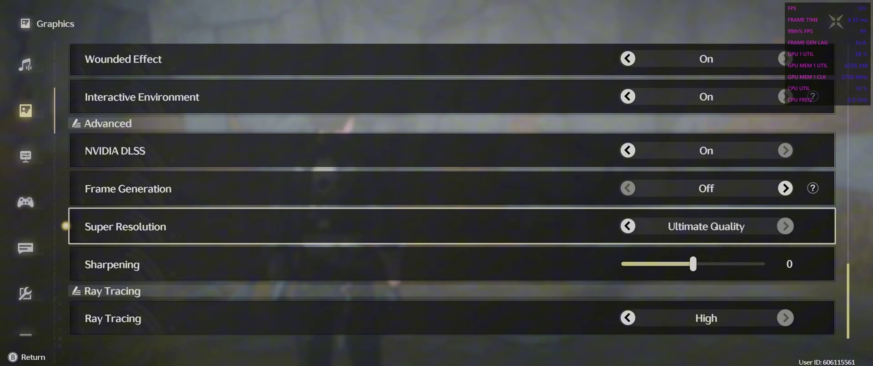
{"action": "key", "text": "Left"}
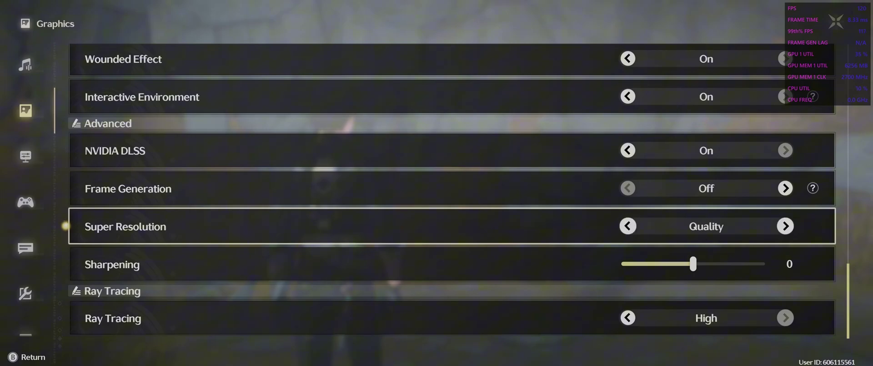
Leave the graphics settings for the game world and try toggling the OptiScaler overlay there
{"action": "key", "text": "Up"}
{"action": "key", "text": "Up"}
{"action": "key", "text": "Up"}
{"action": "key", "text": "Left"}
{"action": "key", "text": "Escape"}
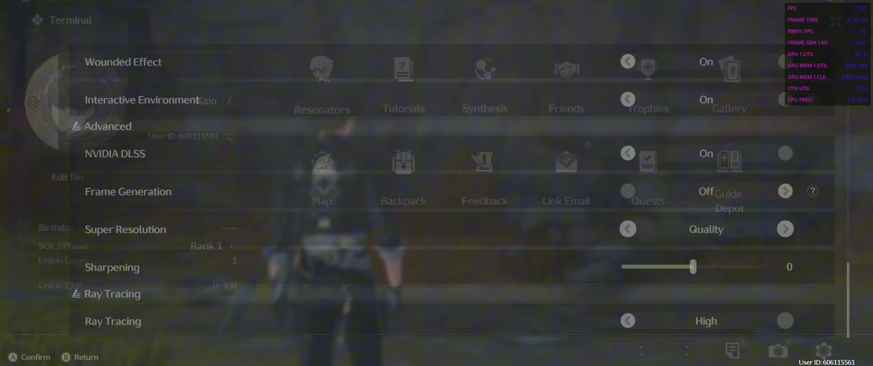
{"action": "key", "text": "Escape"}
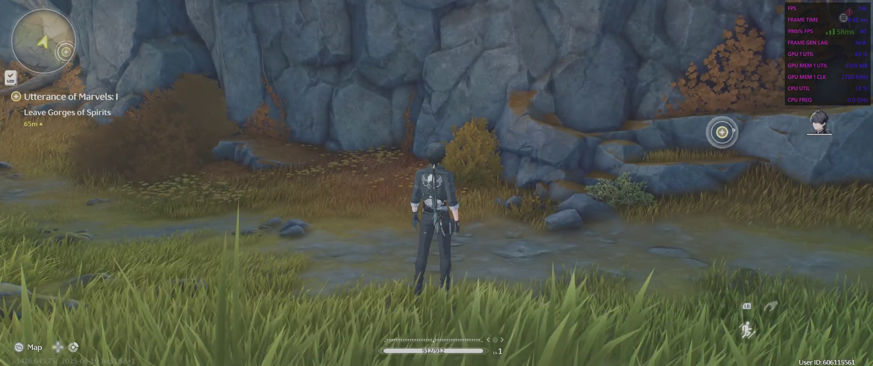
{"action": "key", "text": "Insert"}
{"action": "key", "text": "Insert"}
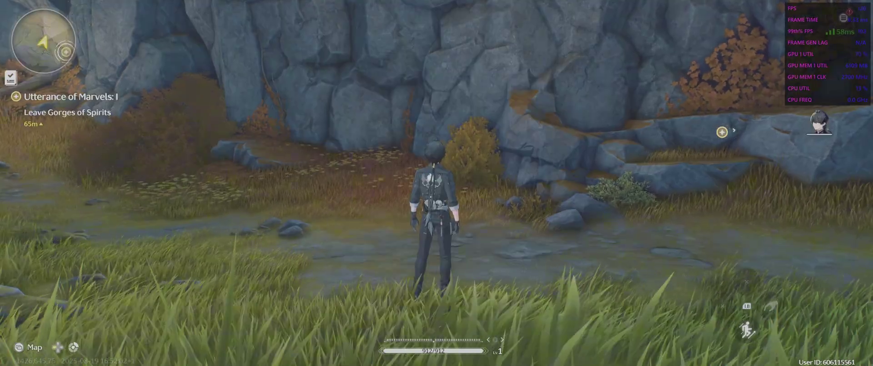
{"action": "key", "text": "Escape"}
{"action": "key", "text": "Return"}
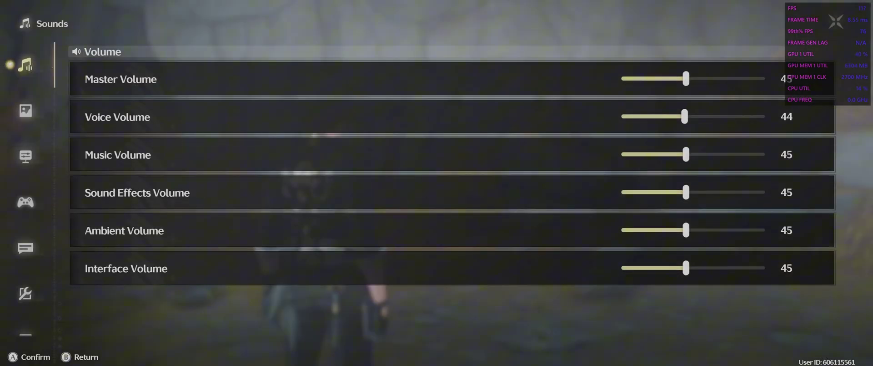
{"action": "key", "text": "Down"}
{"action": "key", "text": "Down"}
{"action": "key", "text": "Down"}
{"action": "key", "text": "Down"}
{"action": "key", "text": "Down"}
{"action": "key", "text": "Down"}
{"action": "key", "text": "Down"}
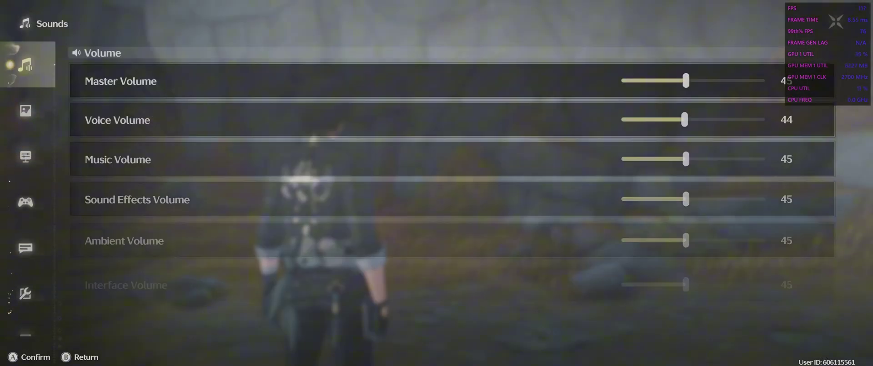
{"action": "key", "text": "Escape"}
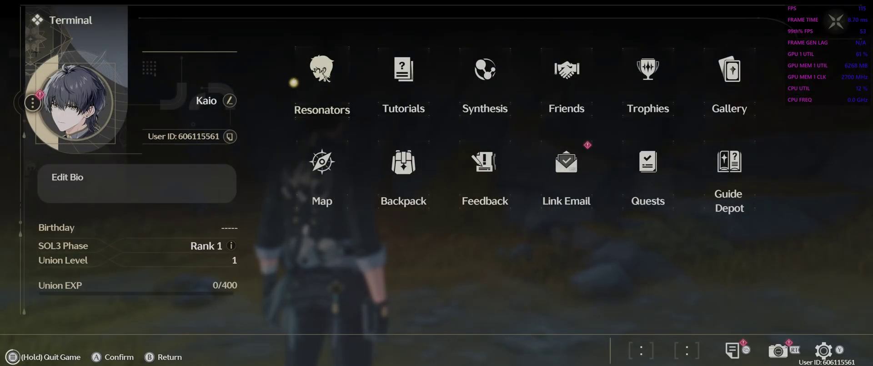
Exit Wuthering Waves to the desktop and minimise the Epic Games Launcher
{"action": "key", "text": "Escape"}
{"action": "key", "text": "Left"}
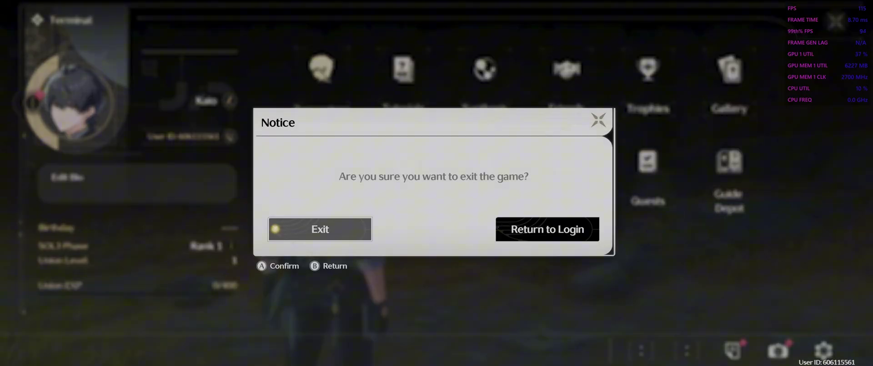
{"action": "key", "text": "Escape"}
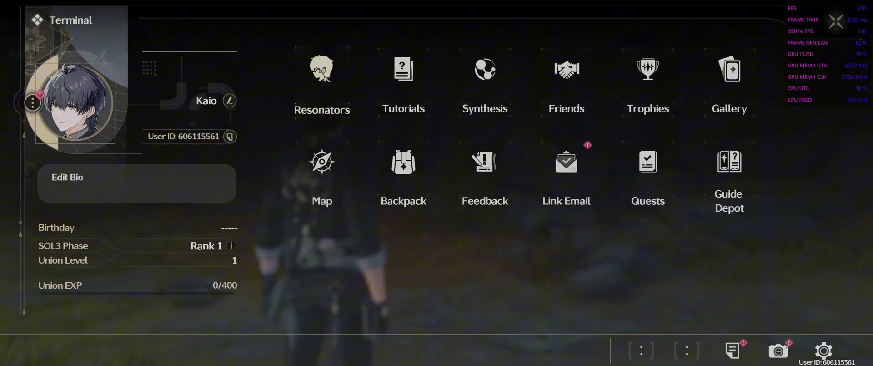
{"action": "key", "text": "alt+Tab"}
{"action": "key", "text": "ctrl+shift+o"}
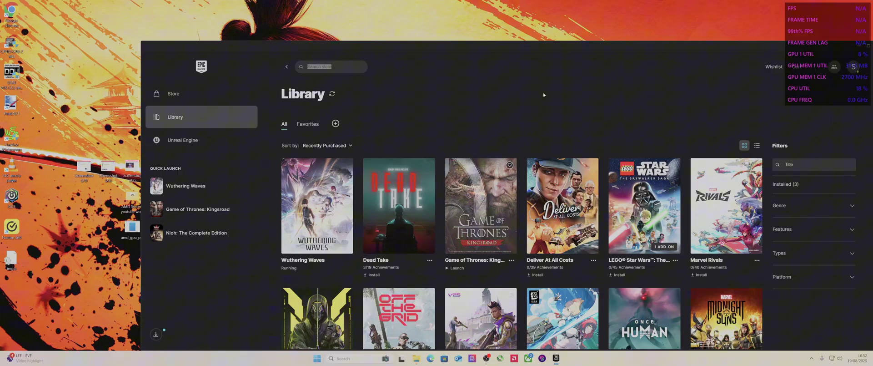
{"action": "left_click", "coordinate": [858, 47]}
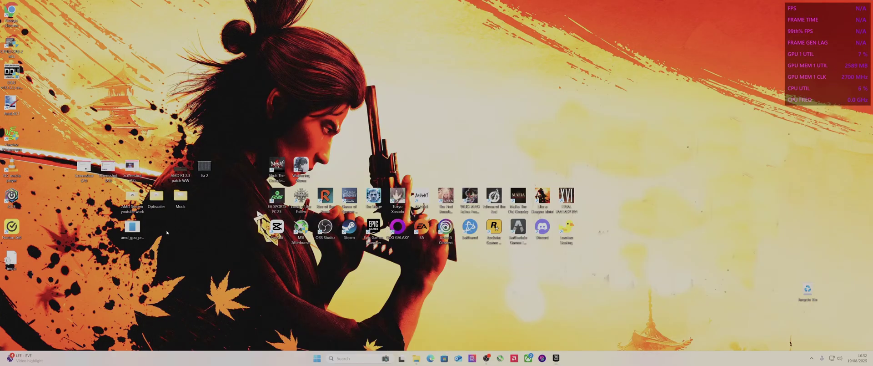
Bring up the Epic Games library, launch Wuthering Waves and start it from the game's own launcher
{"action": "left_click", "coordinate": [556, 362]}
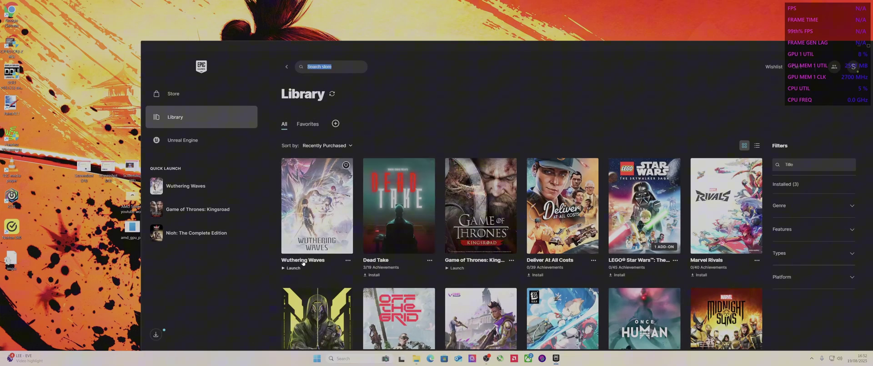
{"action": "left_click", "coordinate": [303, 263]}
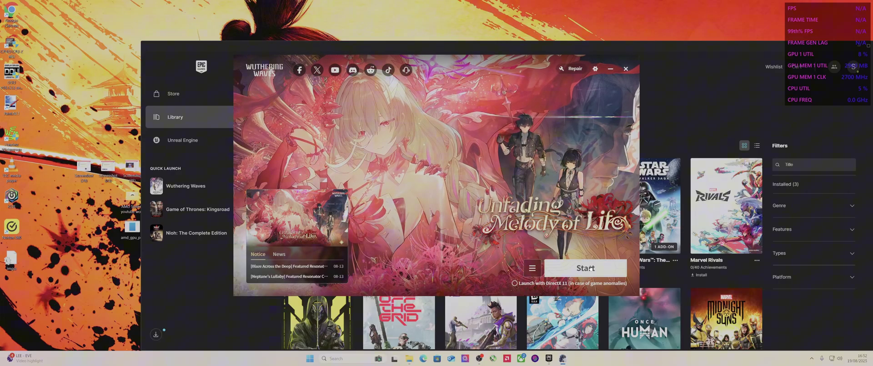
{"action": "left_click", "coordinate": [589, 268]}
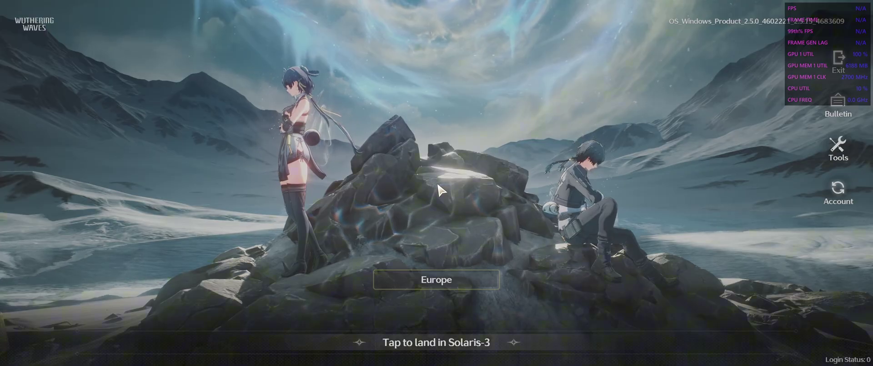
Enter the game world from the title screen and try toggling the OptiScaler overlay during loading
{"action": "left_click", "coordinate": [421, 344]}
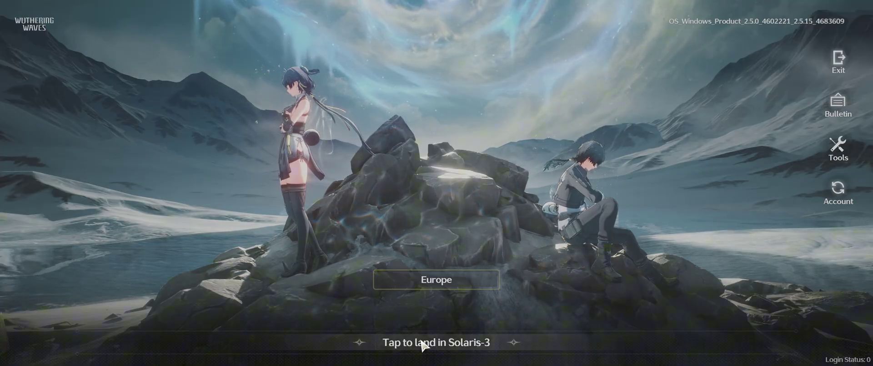
{"action": "left_click", "coordinate": [577, 232]}
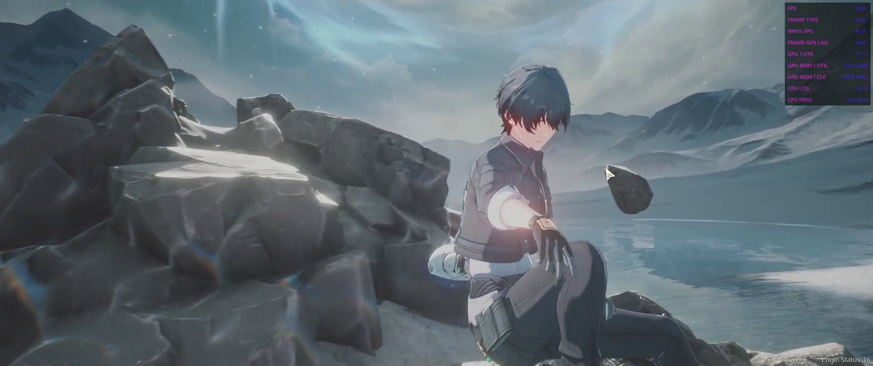
{"action": "key", "text": "Insert"}
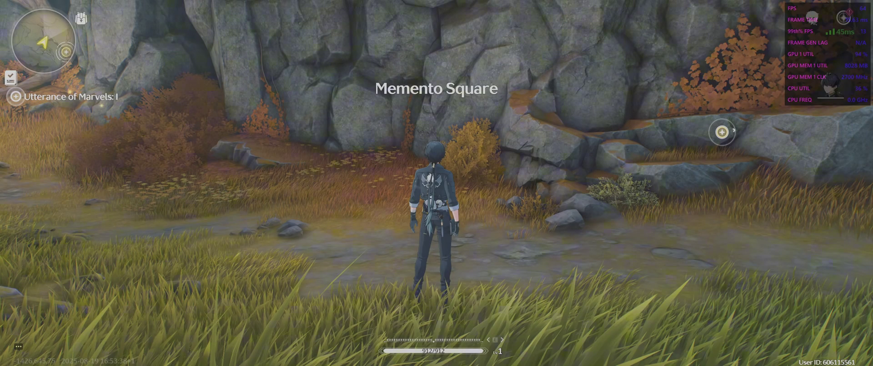
Move the character around to view the game world's graphics, and open the Terminal menu
{"action": "key", "text": "s"}
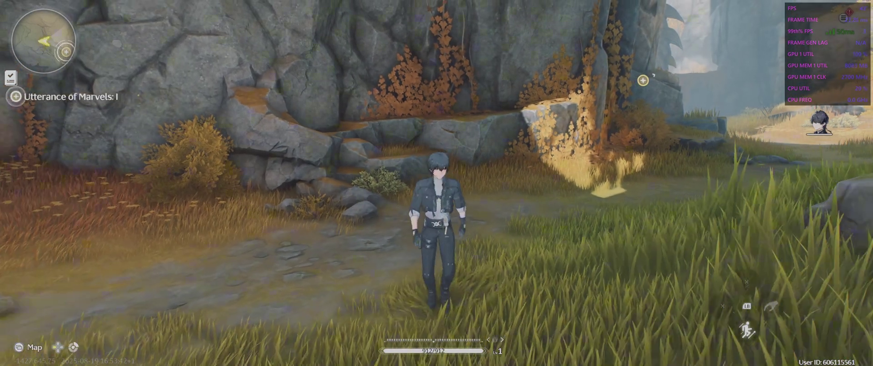
{"action": "key", "text": "s"}
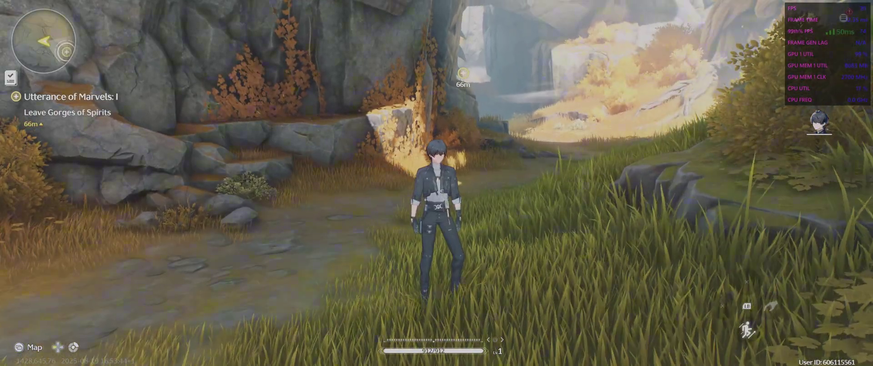
{"action": "key", "text": "s"}
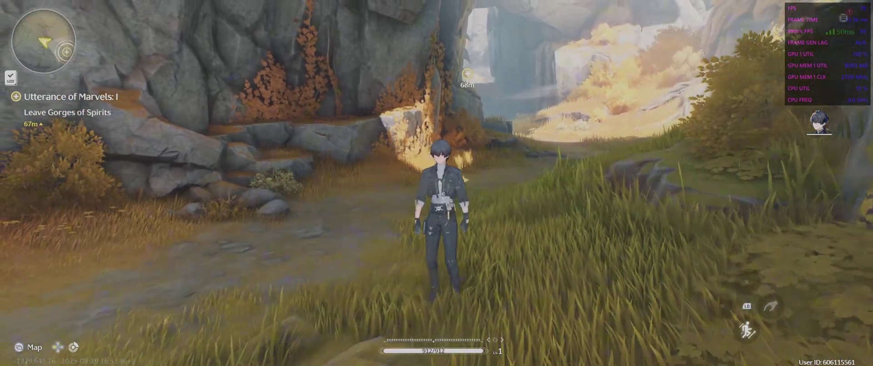
{"action": "key", "text": "Escape"}
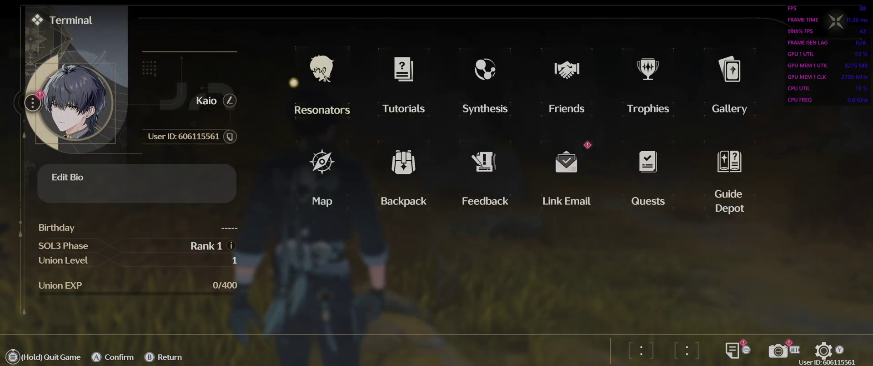
Open the game's settings and examine the Graphics options down through the Advanced and Ray Tracing sections
{"action": "key", "text": "y"}
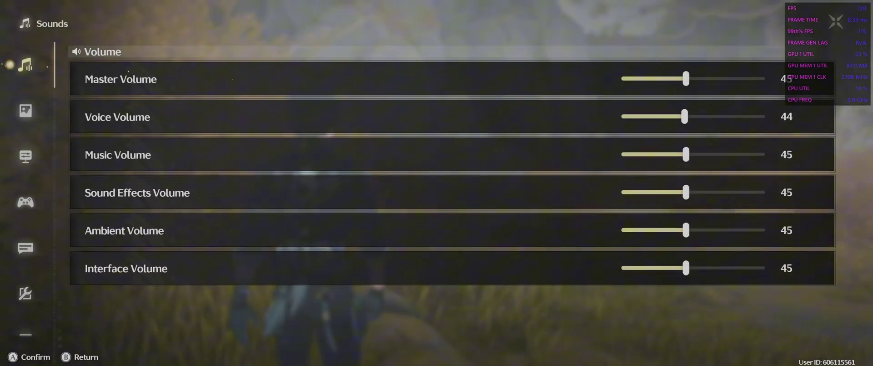
{"action": "key", "text": "Down"}
{"action": "key", "text": "Down"}
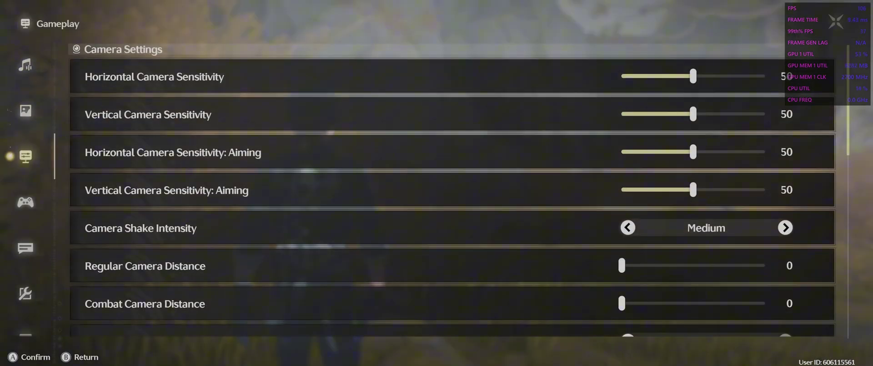
{"action": "key", "text": "Up"}
{"action": "key", "text": "Down"}
{"action": "key", "text": "Down"}
{"action": "key", "text": "Down"}
{"action": "key", "text": "Down"}
{"action": "key", "text": "Down"}
{"action": "key", "text": "Down"}
{"action": "key", "text": "Down"}
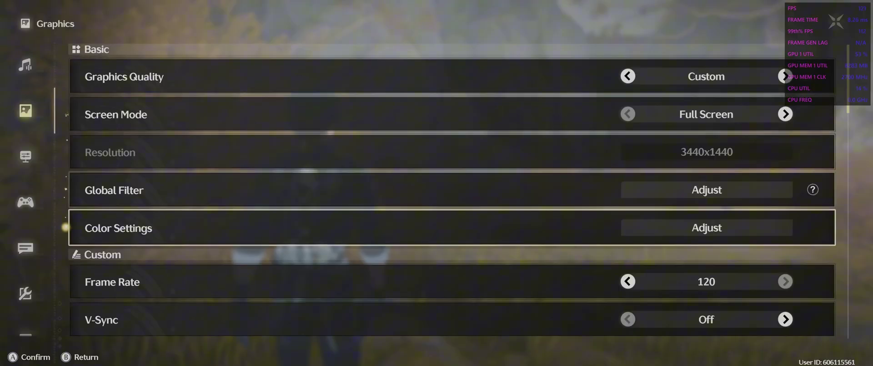
{"action": "key", "text": "Down"}
{"action": "key", "text": "Down"}
{"action": "key", "text": "Down"}
{"action": "key", "text": "Down"}
{"action": "key", "text": "Down"}
{"action": "key", "text": "Down"}
{"action": "key", "text": "Down"}
{"action": "key", "text": "Down"}
{"action": "key", "text": "Down"}
{"action": "key", "text": "Down"}
{"action": "key", "text": "Down"}
{"action": "key", "text": "Down"}
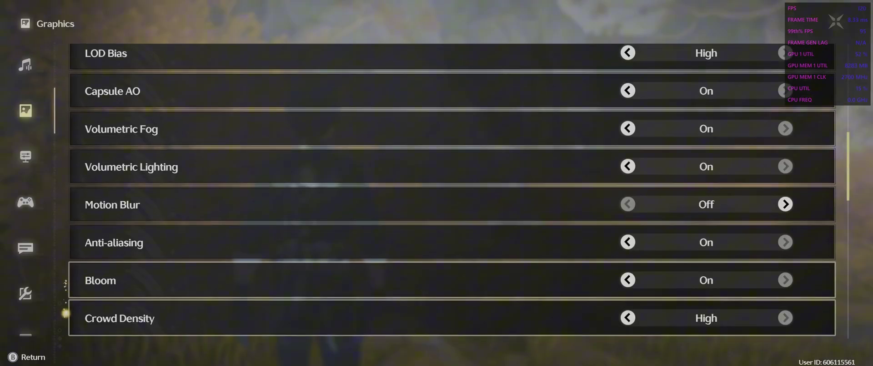
{"action": "key", "text": "Down"}
{"action": "key", "text": "Down"}
{"action": "key", "text": "Down"}
{"action": "key", "text": "Down"}
{"action": "key", "text": "Down"}
{"action": "key", "text": "Down"}
{"action": "key", "text": "Down"}
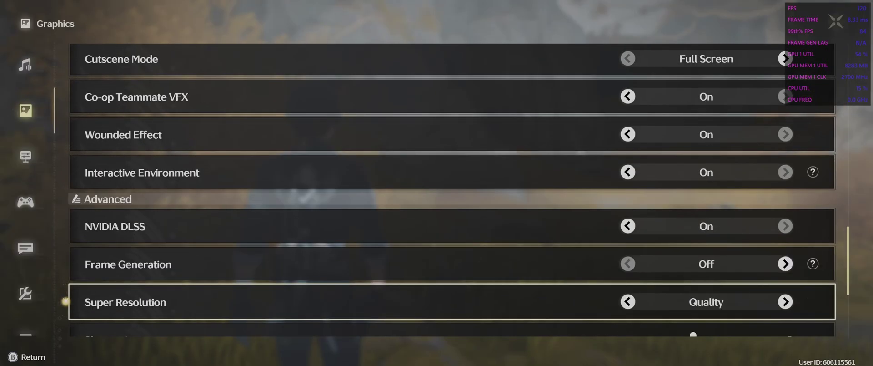
{"action": "key", "text": "Down"}
{"action": "key", "text": "Down"}
{"action": "key", "text": "Down"}
{"action": "key", "text": "Down"}
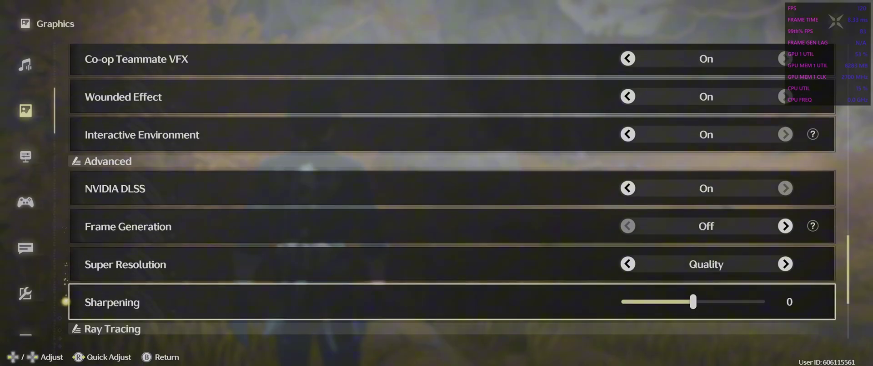
{"action": "key", "text": "Down"}
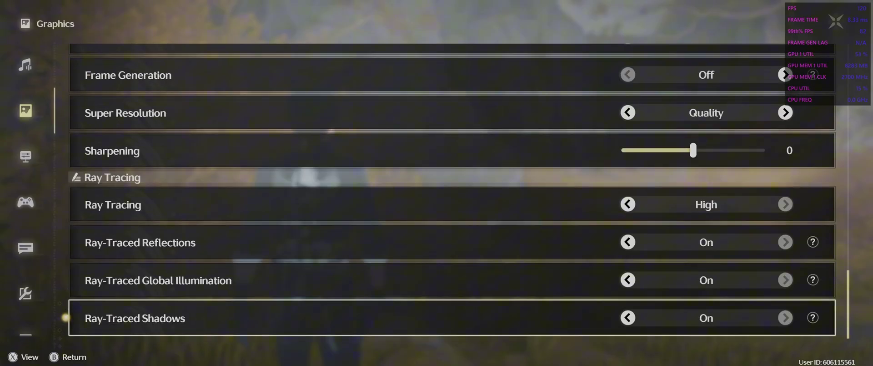
Review the ray tracing and NVIDIA DLSS settings once more and return to the game world
{"action": "key", "text": "Up"}
{"action": "key", "text": "Up"}
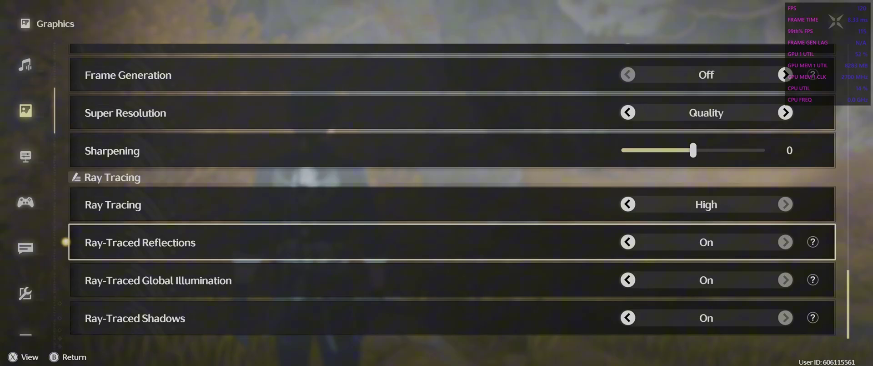
{"action": "key", "text": "Up"}
{"action": "key", "text": "Up"}
{"action": "key", "text": "Up"}
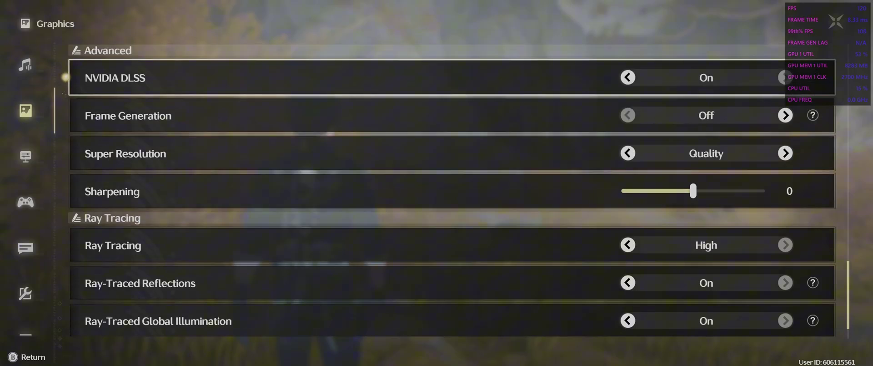
{"action": "key", "text": "Up"}
{"action": "key", "text": "Up"}
{"action": "key", "text": "Up"}
{"action": "key", "text": "Down"}
{"action": "key", "text": "Down"}
{"action": "key", "text": "Down"}
{"action": "key", "text": "Up"}
{"action": "key", "text": "Escape"}
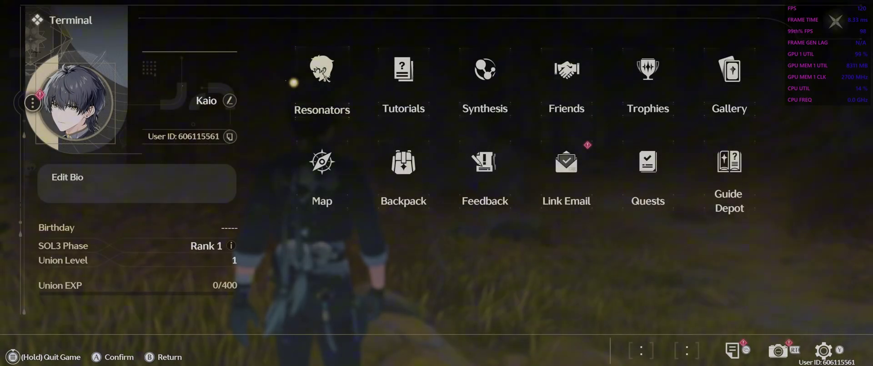
{"action": "key", "text": "Escape"}
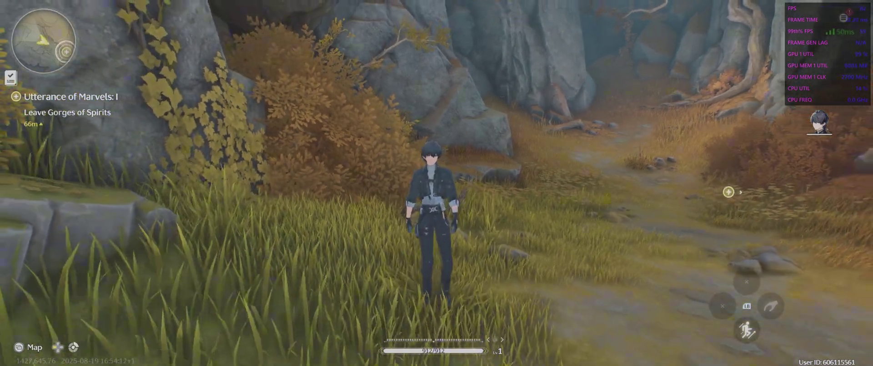
Open the OptiScaler overlay, inspect the available frame generation types and close the overlay
{"action": "key", "text": "Insert"}
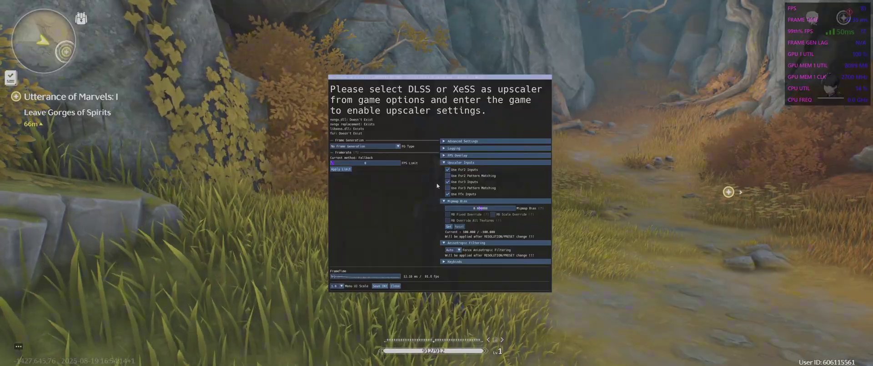
{"action": "left_click", "coordinate": [399, 146]}
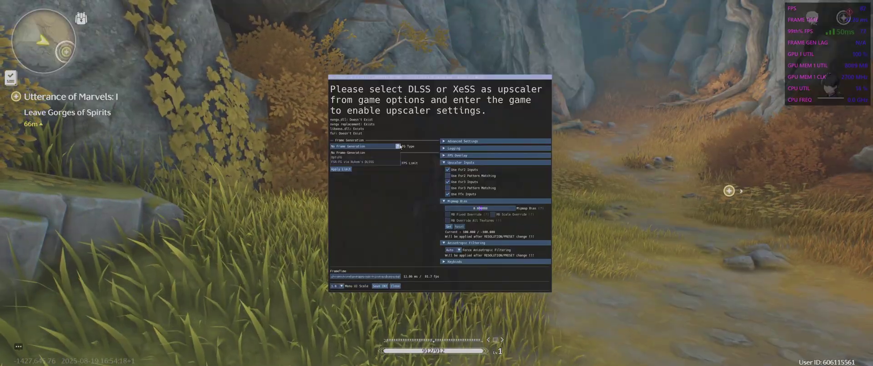
{"action": "mouse_move", "coordinate": [355, 162]}
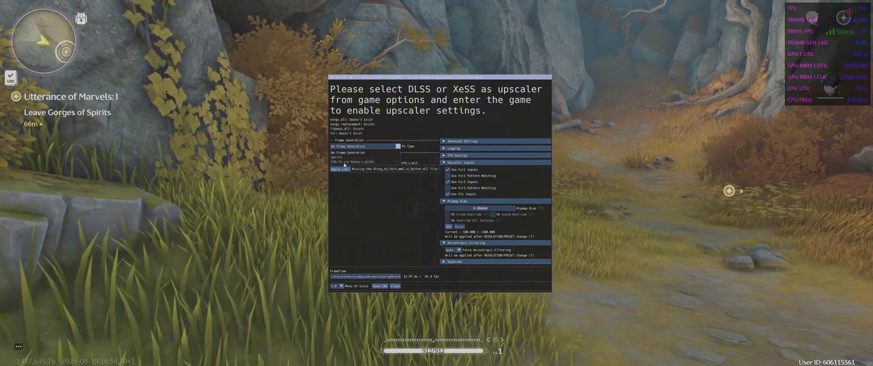
{"action": "left_click", "coordinate": [398, 147]}
{"action": "key", "text": "Insert"}
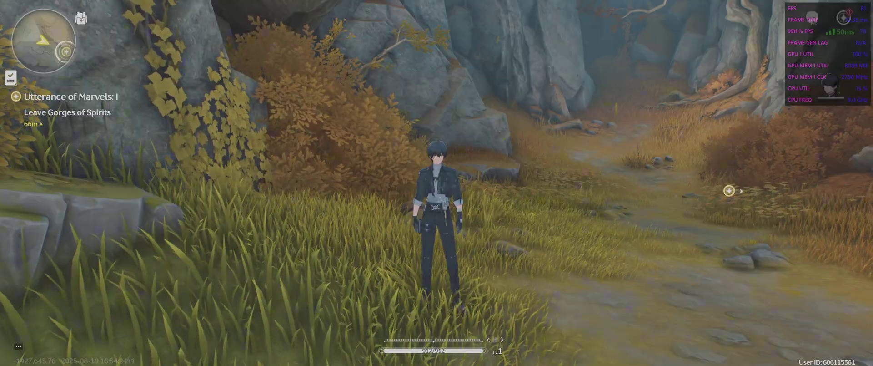
Leave the game from the Terminal menu and switch to the Epic Games library
{"action": "key", "text": "Escape"}
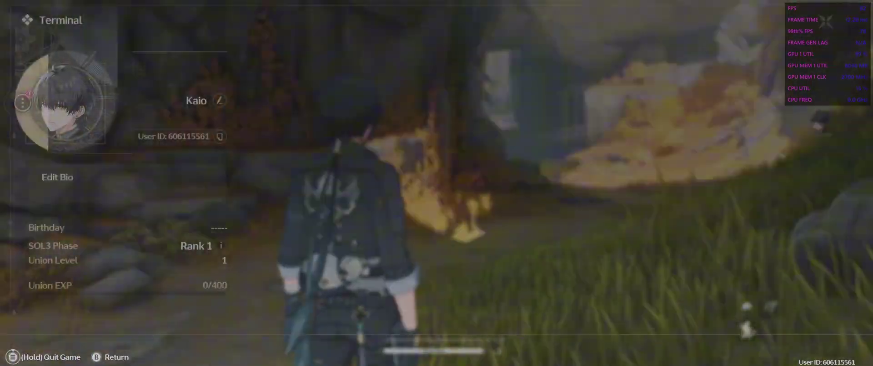
{"action": "key", "text": "Escape"}
{"action": "key", "text": "Right"}
{"action": "key", "text": "Escape"}
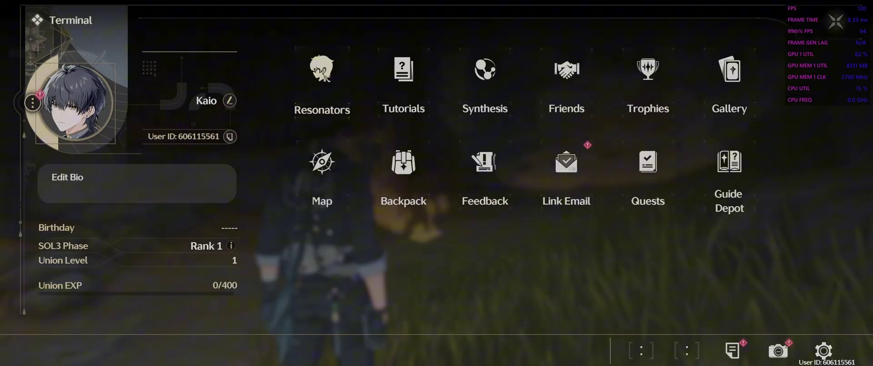
{"action": "key", "text": "alt+Tab"}
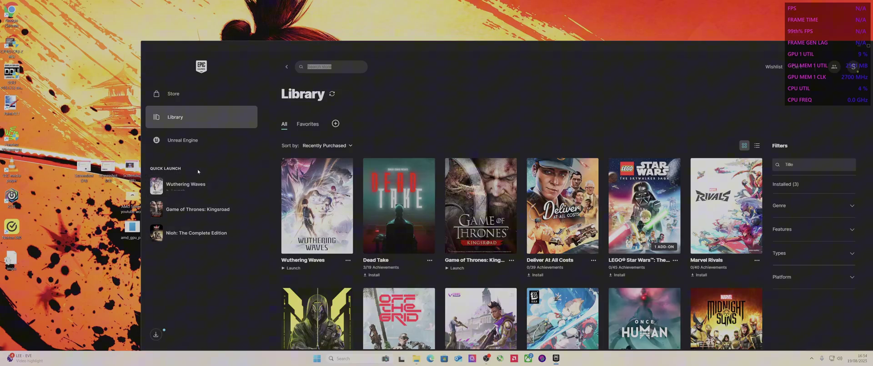
Open Wuthering Waves' installation folder from its library entry, browse to Wuthering Waves Game > Client > Binaries > Win64, and minimise the launcher
{"action": "left_click", "coordinate": [348, 260]}
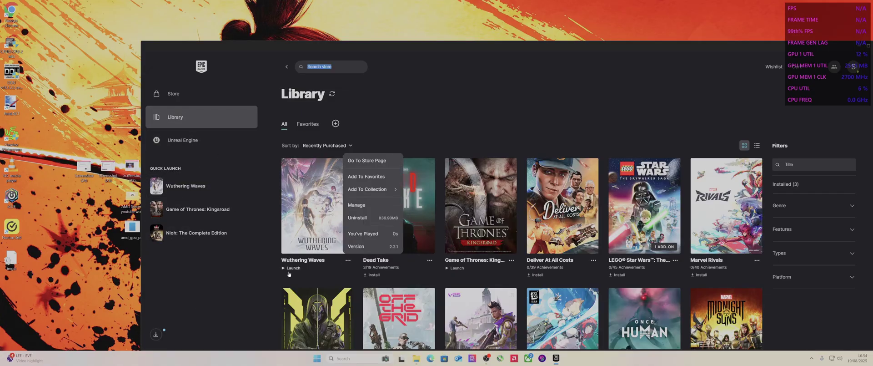
{"action": "left_click", "coordinate": [356, 204]}
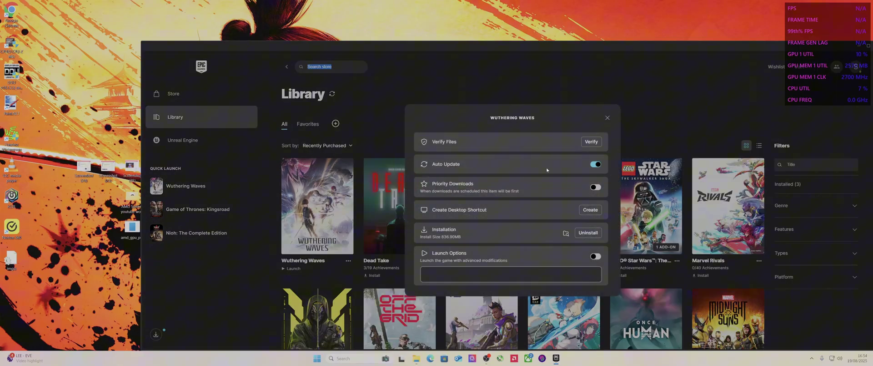
{"action": "left_click", "coordinate": [566, 233]}
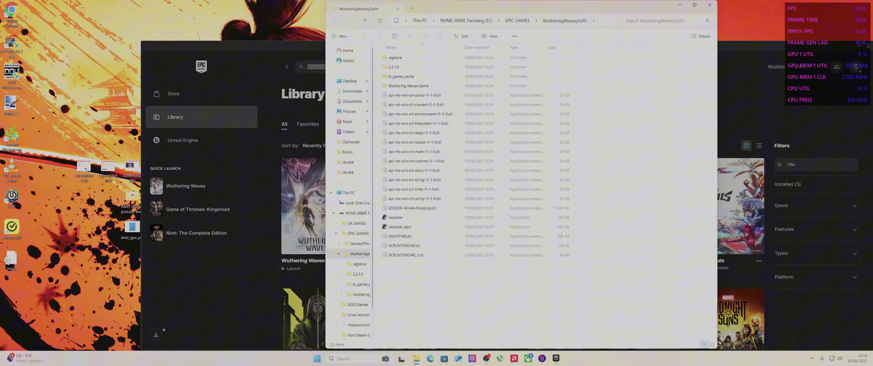
{"action": "double_click", "coordinate": [422, 85]}
{"action": "double_click", "coordinate": [408, 58]}
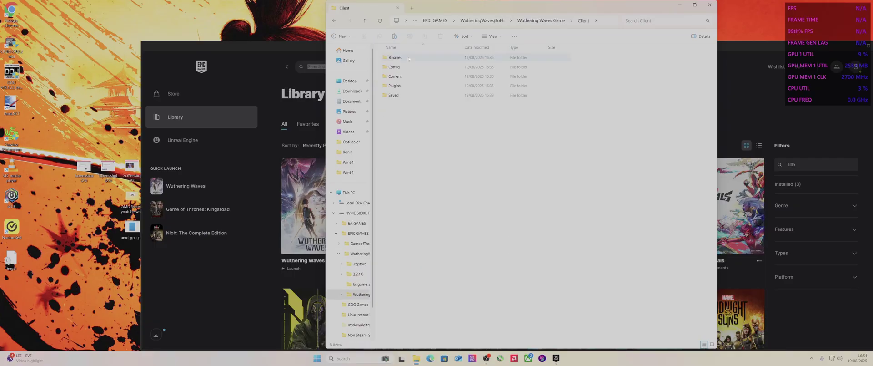
{"action": "double_click", "coordinate": [409, 58]}
{"action": "double_click", "coordinate": [408, 58]}
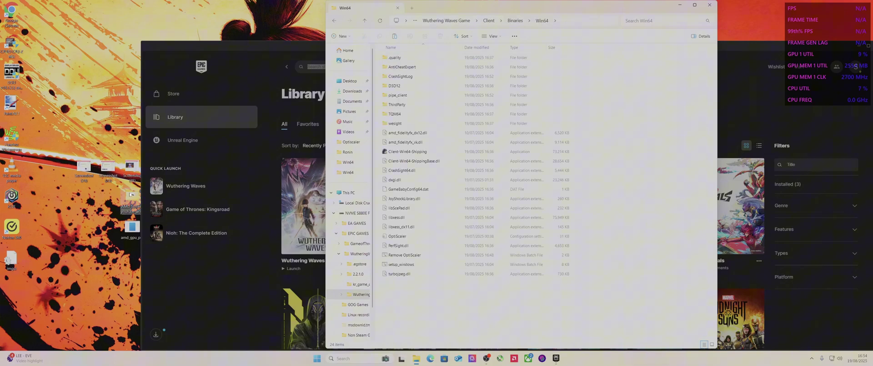
{"action": "left_click", "coordinate": [265, 55]}
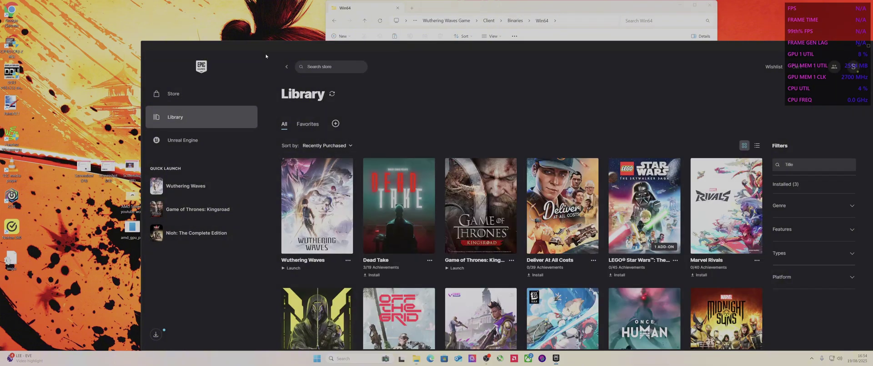
{"action": "left_click", "coordinate": [859, 48]}
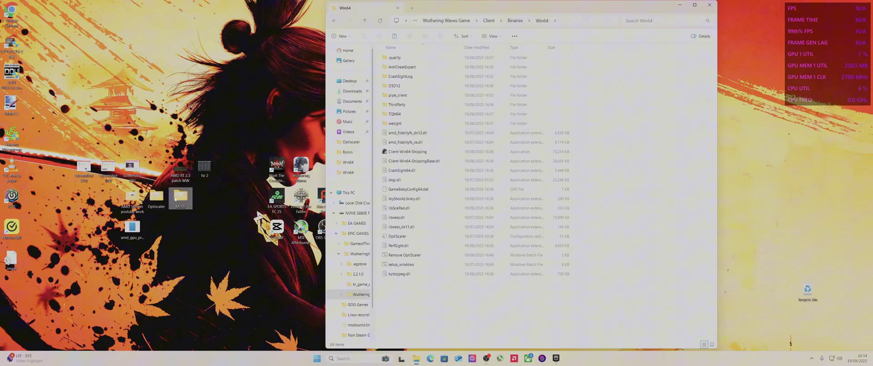
Copy dlssg_to_fsr3_amd_is_better.dll, LICENSE and nvngx.dll from the dlssg-to-fsr3 archive in the Mods folder into the game's Win64 folder
{"action": "double_click", "coordinate": [185, 195]}
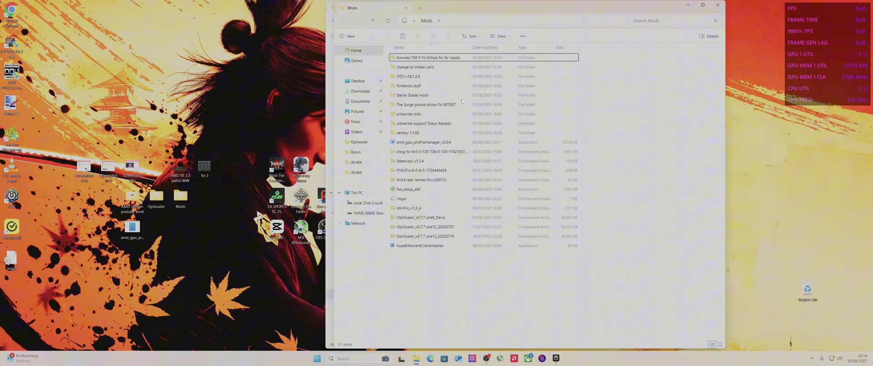
{"action": "double_click", "coordinate": [413, 151]}
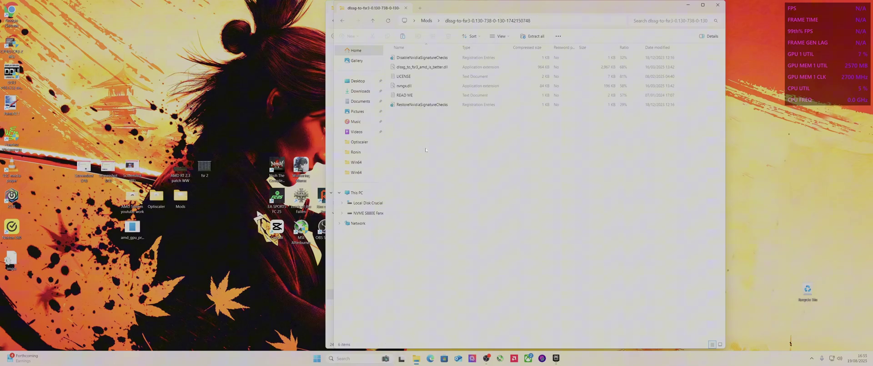
{"action": "left_click_drag", "start_coordinate": [426, 150], "coordinate": [413, 93]}
{"action": "left_click", "coordinate": [426, 122]}
{"action": "left_click_drag", "start_coordinate": [702, 87], "coordinate": [632, 67]}
{"action": "right_click", "coordinate": [636, 66]}
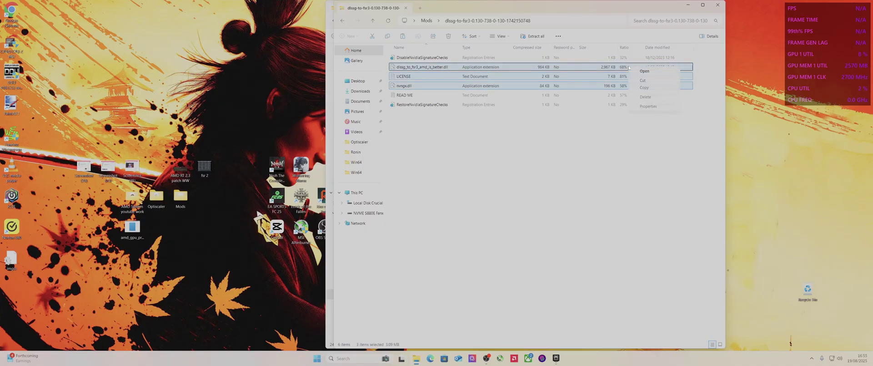
{"action": "left_click", "coordinate": [652, 88]}
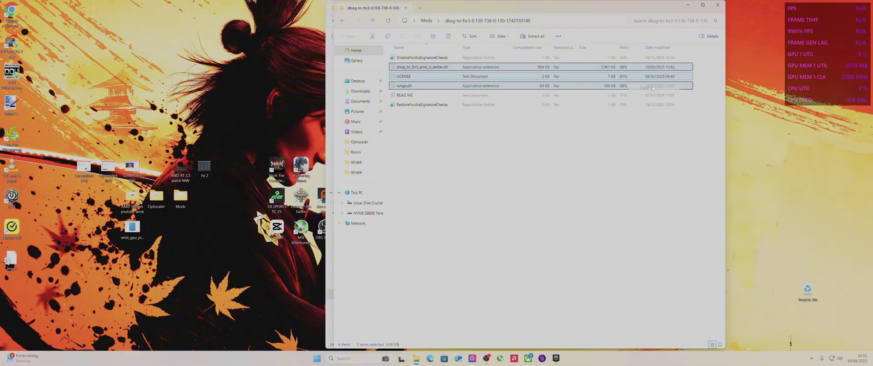
{"action": "left_click", "coordinate": [688, 5]}
{"action": "right_click", "coordinate": [441, 322]}
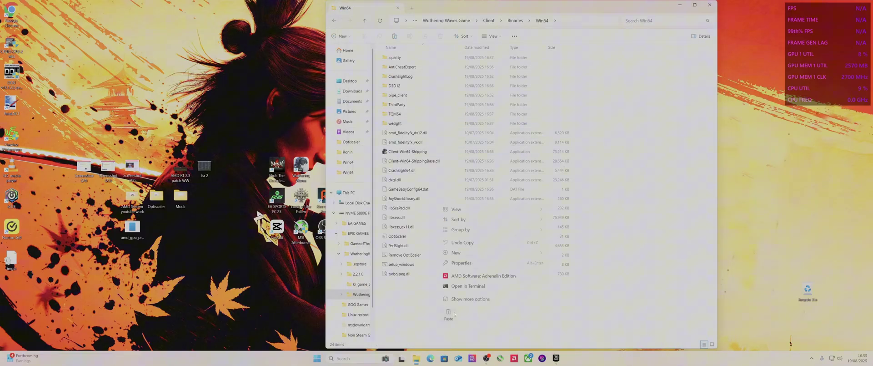
{"action": "left_click", "coordinate": [449, 314]}
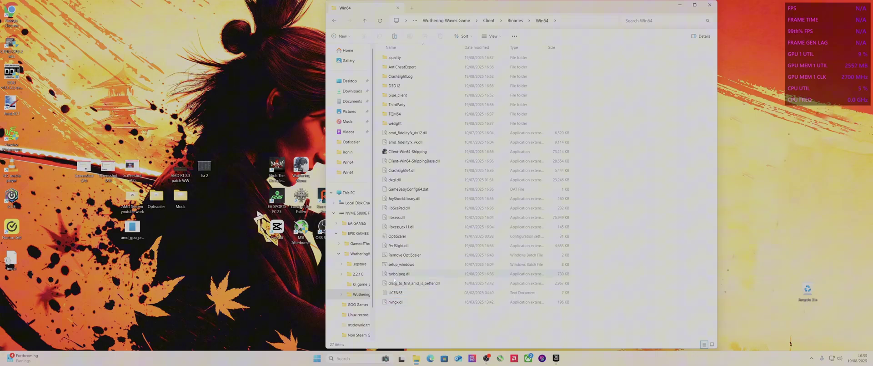
Copy the fakenvapi configuration file and nvapi64.dll from the fakenvapi-v1.3.4 archive into the game's Win64 folder, and close that folder
{"action": "double_click", "coordinate": [179, 198]}
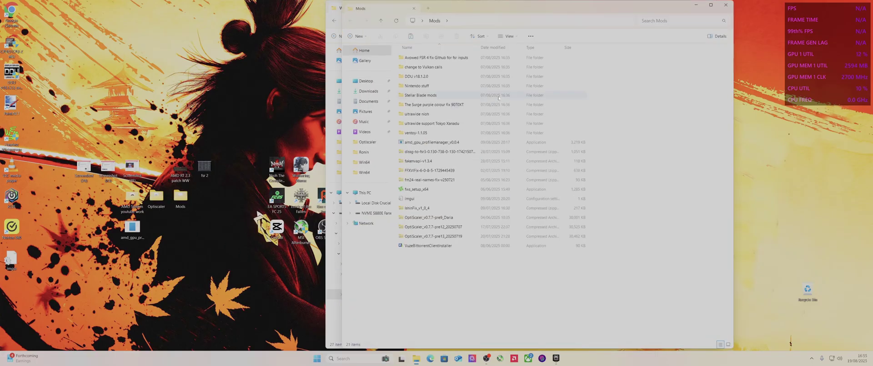
{"action": "double_click", "coordinate": [434, 162]}
{"action": "left_click_drag", "start_coordinate": [435, 130], "coordinate": [416, 55]}
{"action": "right_click", "coordinate": [416, 59]}
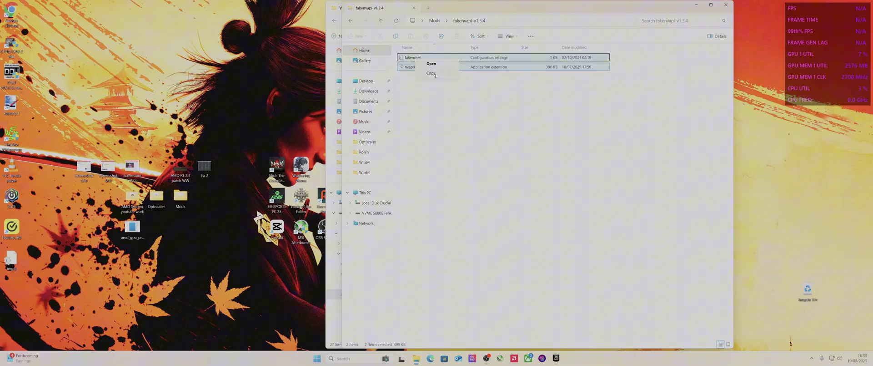
{"action": "left_click", "coordinate": [434, 73]}
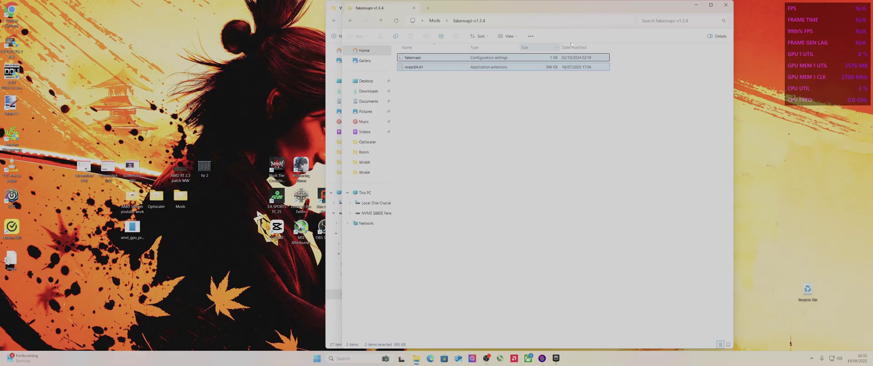
{"action": "left_click", "coordinate": [696, 6]}
{"action": "right_click", "coordinate": [616, 255]}
{"action": "key", "text": "ctrl+v"}
{"action": "left_click", "coordinate": [710, 4]}
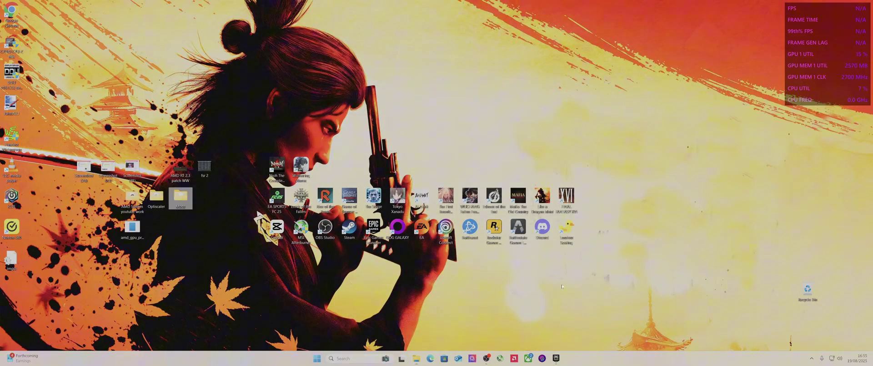
Launch Wuthering Waves from the Epic Games library and start the game from its own launcher
{"action": "left_click", "coordinate": [556, 358]}
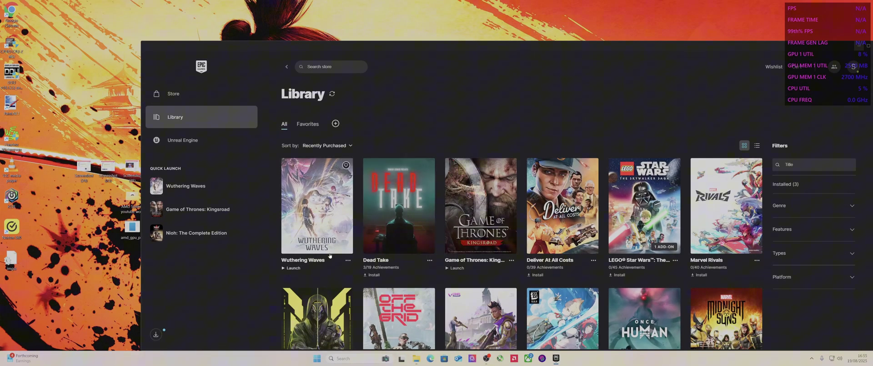
{"action": "left_click", "coordinate": [299, 267]}
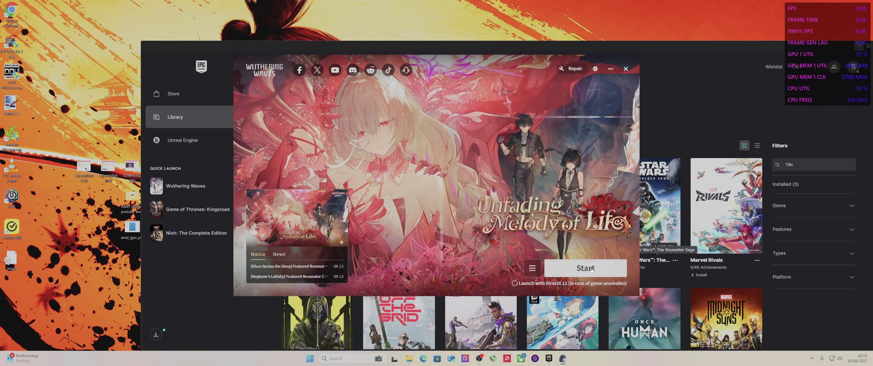
{"action": "left_click", "coordinate": [586, 268]}
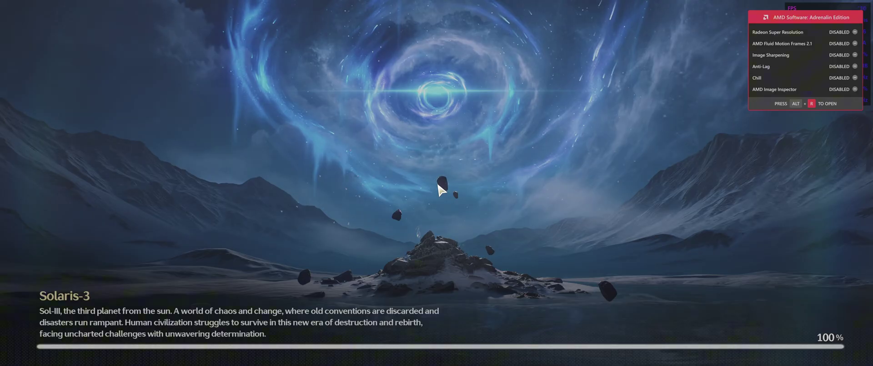
Open the OptiScaler overlay in the game and set the FG Type to FSR-FG via Nukem's DLSSG
{"action": "key", "text": "Insert"}
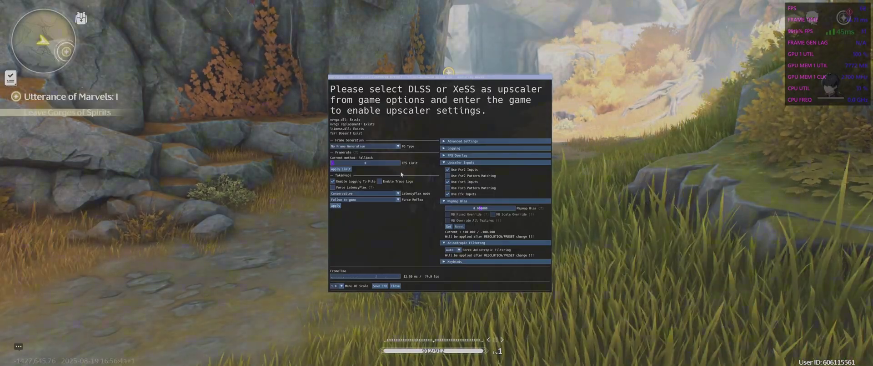
{"action": "left_click", "coordinate": [398, 146]}
{"action": "left_click", "coordinate": [363, 162]}
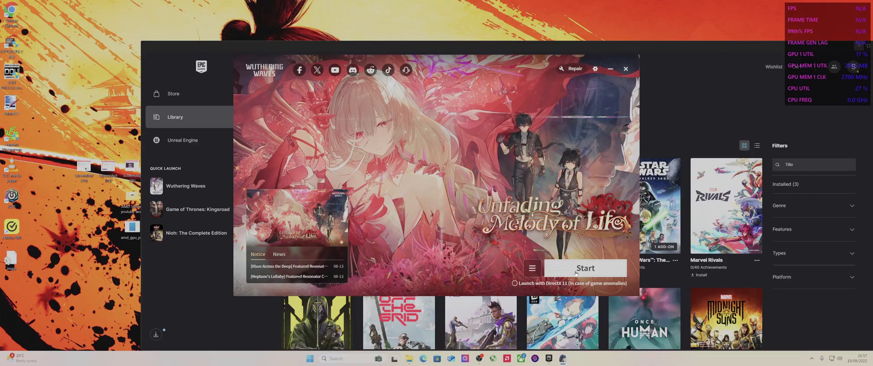
Start the game again from its launcher and check the frame generation type in the OptiScaler overlay over the Graphics settings
{"action": "left_click", "coordinate": [584, 268]}
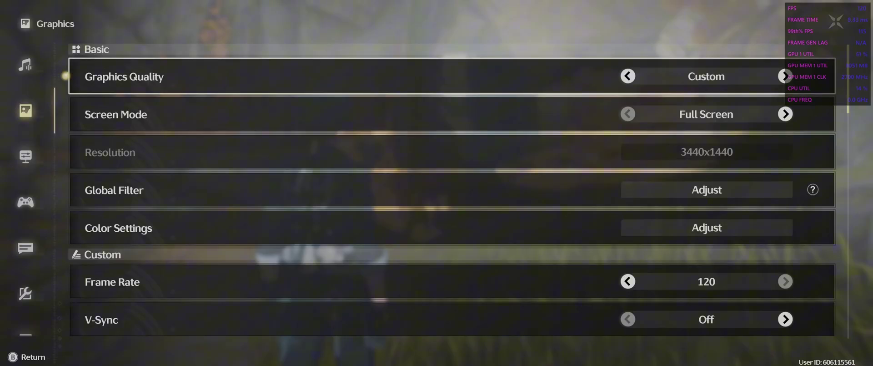
{"action": "key", "text": "Insert"}
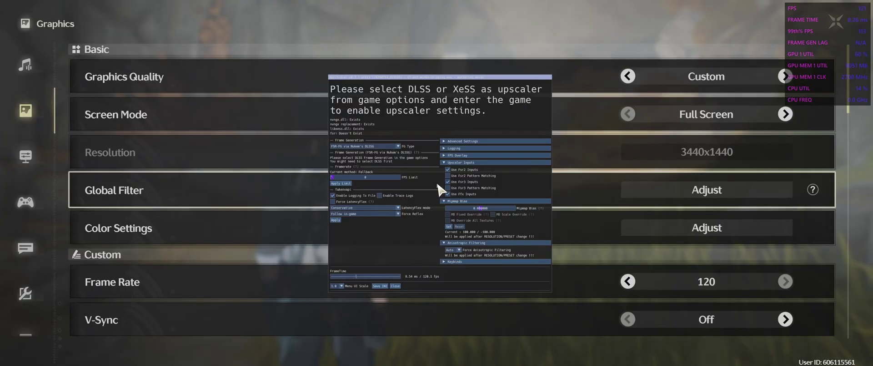
{"action": "key", "text": "Insert"}
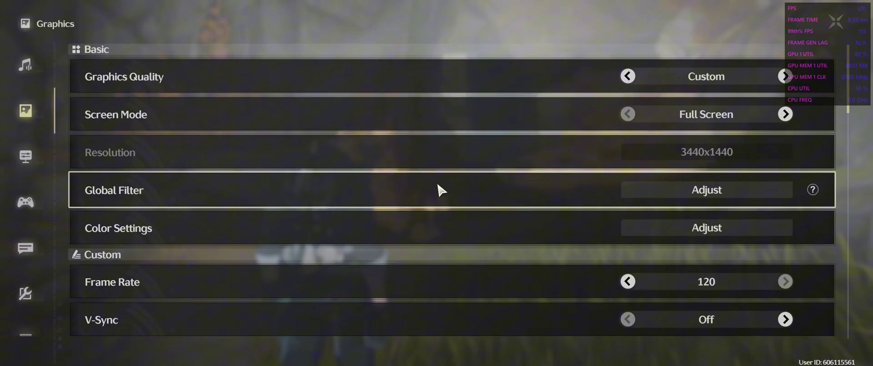
Turn Frame Generation on in the Advanced section of the Graphics settings and return to gameplay
{"action": "key", "text": "Down"}
{"action": "key", "text": "Down"}
{"action": "key", "text": "Down"}
{"action": "key", "text": "Up"}
{"action": "key", "text": "Up"}
{"action": "key", "text": "Up"}
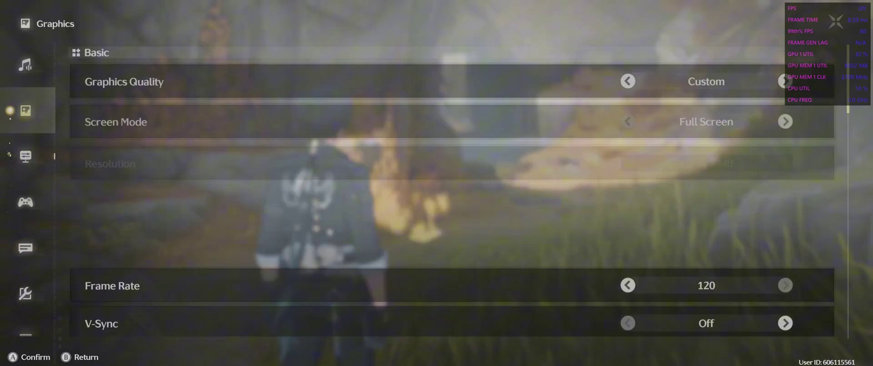
{"action": "key", "text": "Down"}
{"action": "key", "text": "Down"}
{"action": "key", "text": "Down"}
{"action": "key", "text": "Down"}
{"action": "key", "text": "Down"}
{"action": "key", "text": "Down"}
{"action": "key", "text": "Down"}
{"action": "key", "text": "Down"}
{"action": "key", "text": "Down"}
{"action": "key", "text": "Down"}
{"action": "key", "text": "Down"}
{"action": "key", "text": "Down"}
{"action": "key", "text": "Down"}
{"action": "key", "text": "Down"}
{"action": "key", "text": "Down"}
{"action": "key", "text": "Down"}
{"action": "key", "text": "Down"}
{"action": "key", "text": "Down"}
{"action": "key", "text": "Down"}
{"action": "key", "text": "Down"}
{"action": "key", "text": "Down"}
{"action": "key", "text": "Down"}
{"action": "key", "text": "Down"}
{"action": "key", "text": "Down"}
{"action": "key", "text": "Down"}
{"action": "key", "text": "Down"}
{"action": "key", "text": "Down"}
{"action": "key", "text": "Down"}
{"action": "key", "text": "Down"}
{"action": "key", "text": "Down"}
{"action": "key", "text": "Down"}
{"action": "key", "text": "Up"}
{"action": "key", "text": "Up"}
{"action": "key", "text": "Up"}
{"action": "key", "text": "Up"}
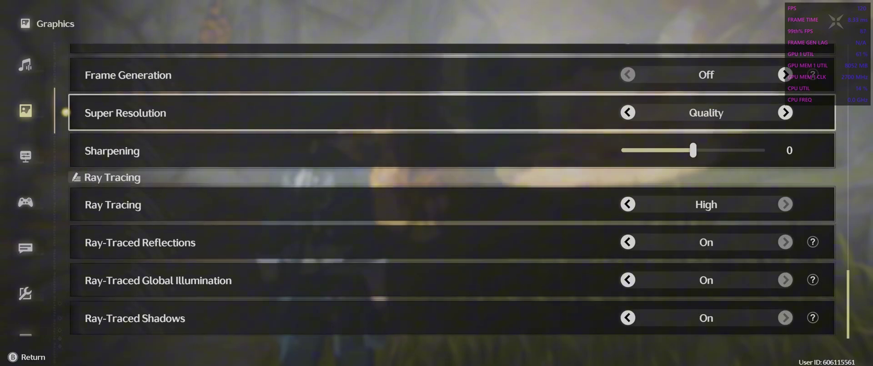
{"action": "key", "text": "Up"}
{"action": "key", "text": "Right"}
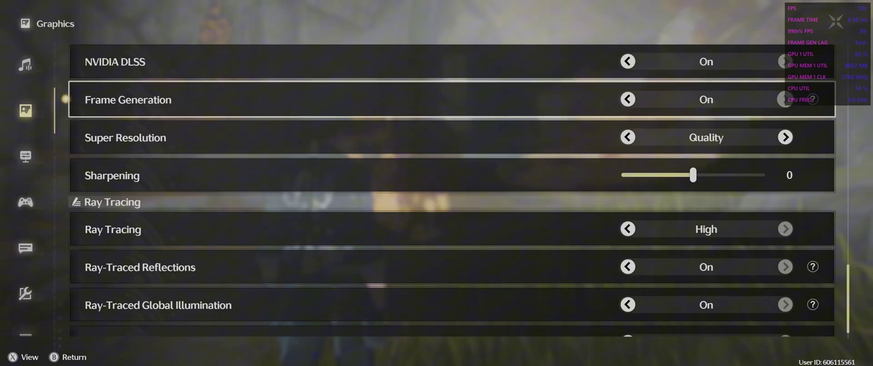
{"action": "key", "text": "Escape"}
{"action": "key", "text": "Escape"}
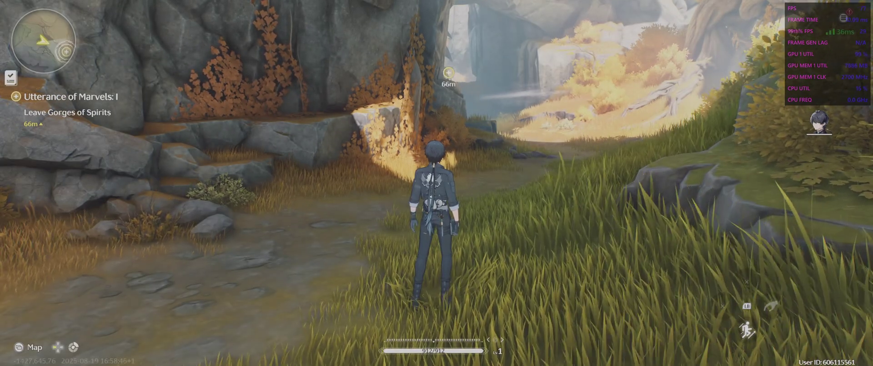
Check the OptiScaler overlay in the game world and run the character around to examine frame generation performance
{"action": "key", "text": "Insert"}
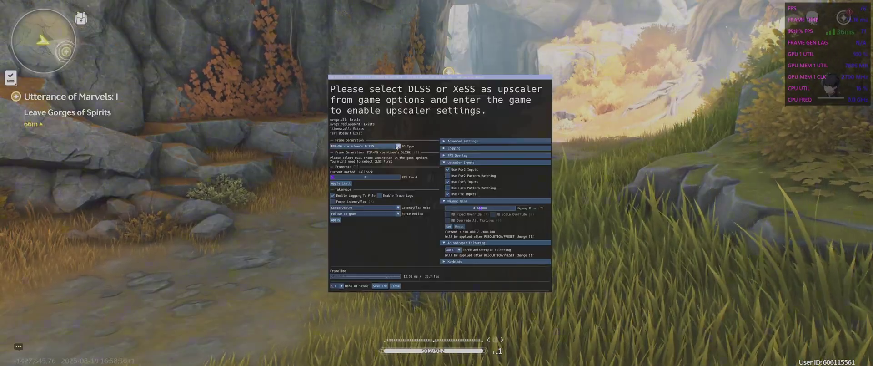
{"action": "key", "text": "Insert"}
{"action": "key", "text": "w"}
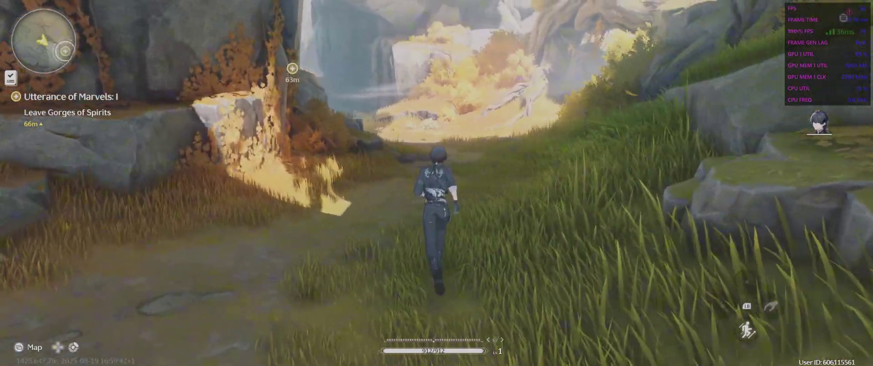
{"action": "key", "text": "s"}
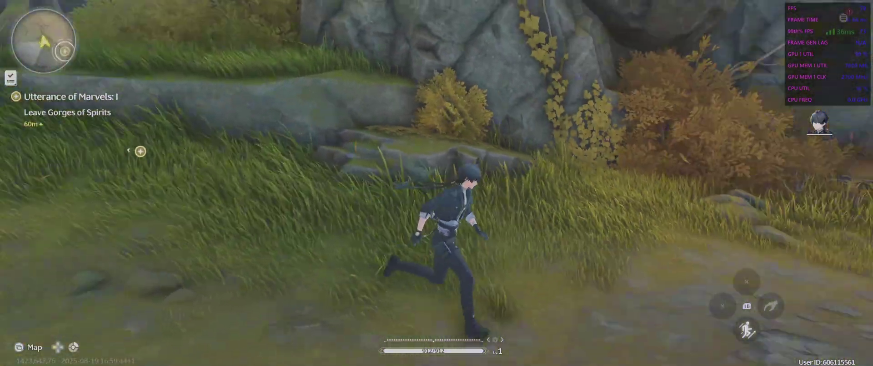
{"action": "key", "text": "w"}
{"action": "key", "text": "w"}
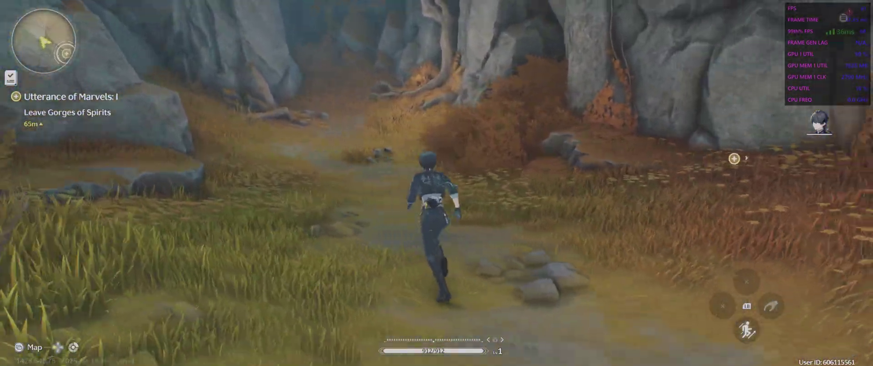
{"action": "key", "text": "s"}
{"action": "key", "text": "w"}
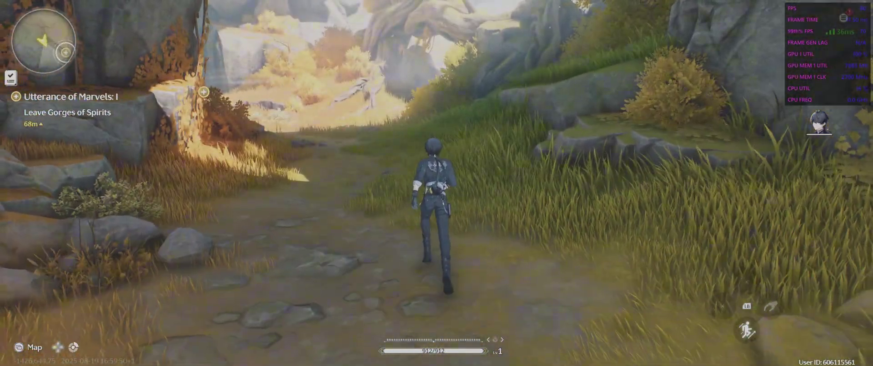
Set OptiScaler's FG Type to No Frame Generation, save the INI and close the overlay
{"action": "key", "text": "Insert"}
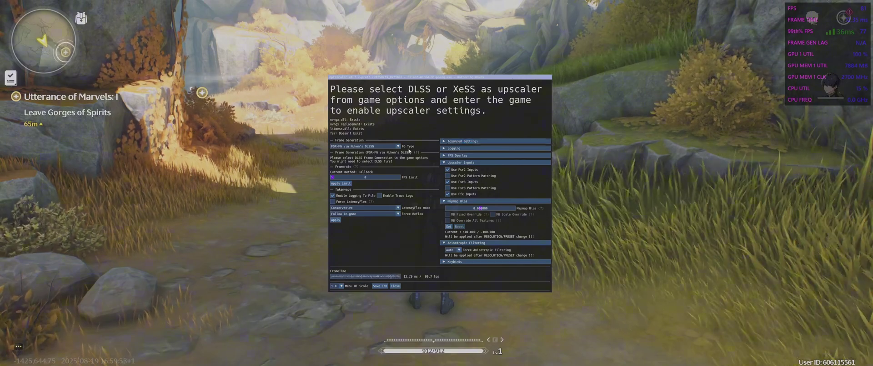
{"action": "left_click", "coordinate": [394, 146]}
{"action": "left_click", "coordinate": [368, 153]}
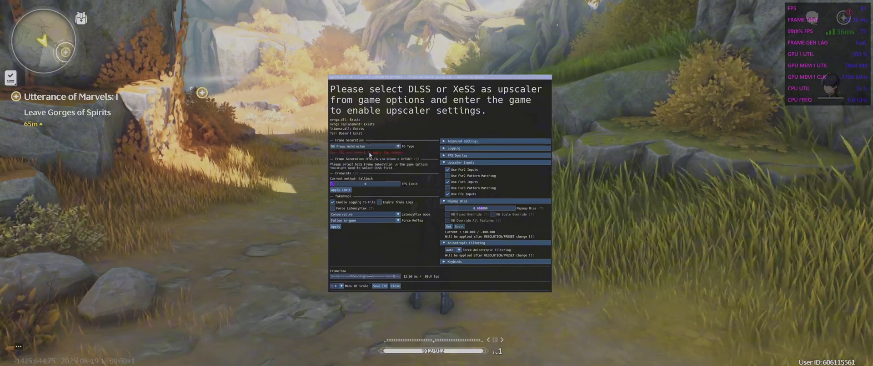
{"action": "left_click", "coordinate": [381, 286]}
{"action": "left_click", "coordinate": [396, 286]}
Run the character around the area to examine performance after the OptiScaler change
{"action": "key", "text": "w"}
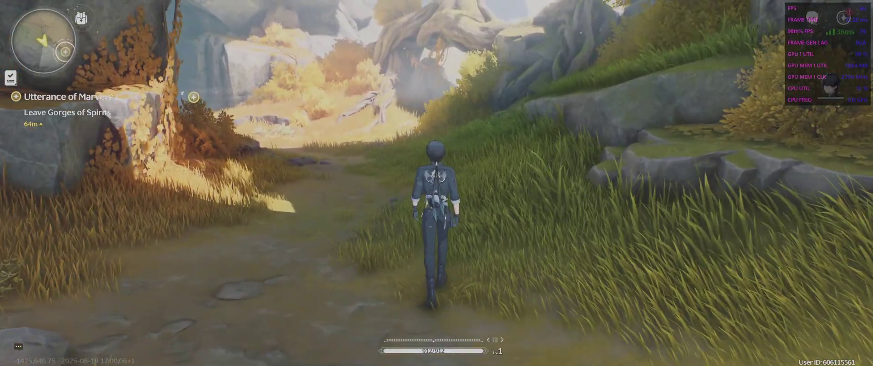
{"action": "key", "text": "d"}
{"action": "key", "text": "w"}
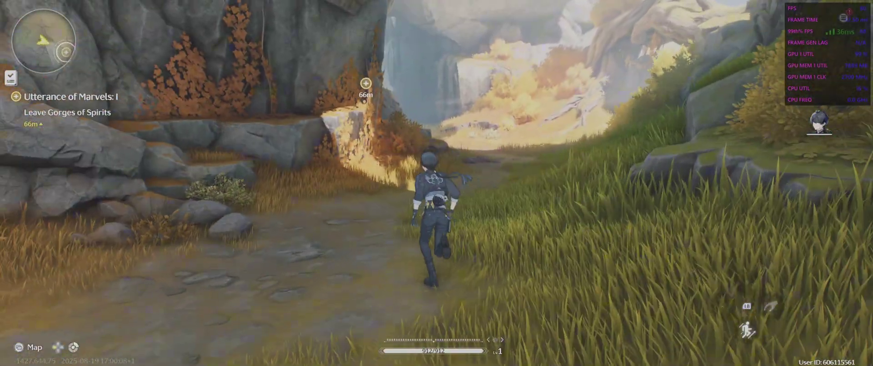
{"action": "key", "text": "d"}
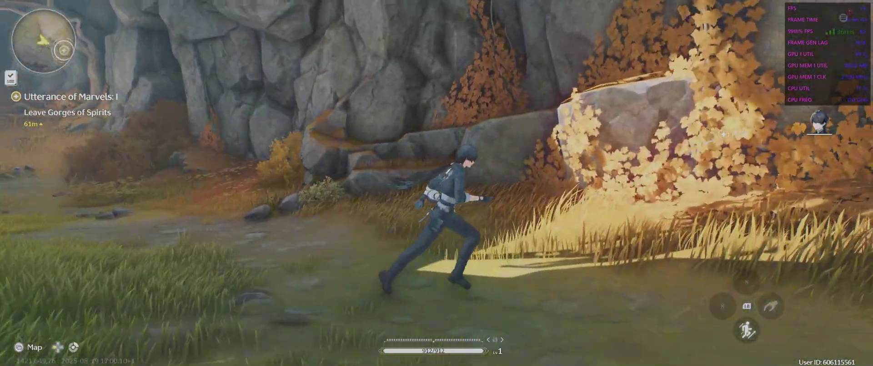
Examine the NVIDIA DLSS, Frame Generation and Super Resolution options in the Graphics settings and compare them with the OptiScaler overlay
{"action": "key", "text": "Escape"}
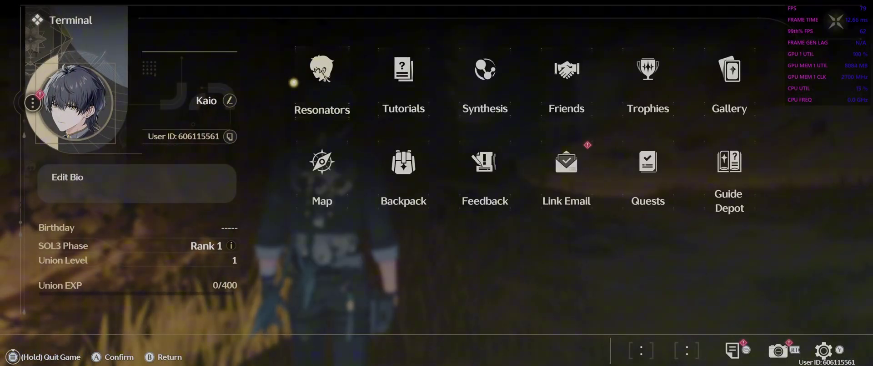
{"action": "key", "text": "y"}
{"action": "key", "text": "Down"}
{"action": "key", "text": "Down"}
{"action": "key", "text": "Down"}
{"action": "key", "text": "Down"}
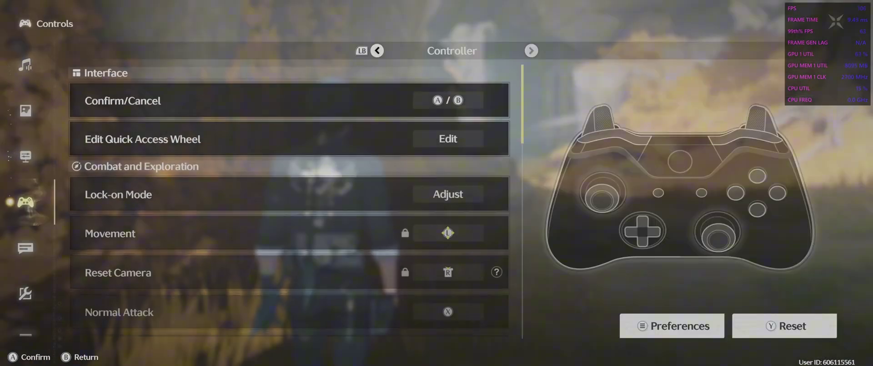
{"action": "key", "text": "q"}
{"action": "key", "text": "q"}
{"action": "key", "text": "q"}
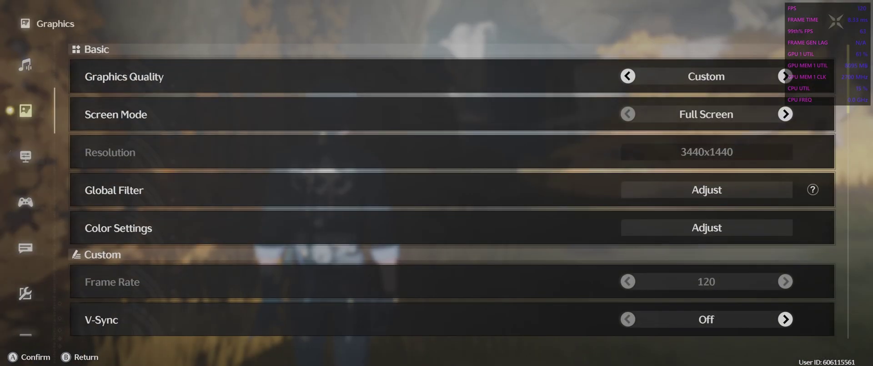
{"action": "key", "text": "Down"}
{"action": "key", "text": "Down"}
{"action": "key", "text": "Down"}
{"action": "key", "text": "Down"}
{"action": "key", "text": "Down"}
{"action": "key", "text": "Down"}
{"action": "key", "text": "Down"}
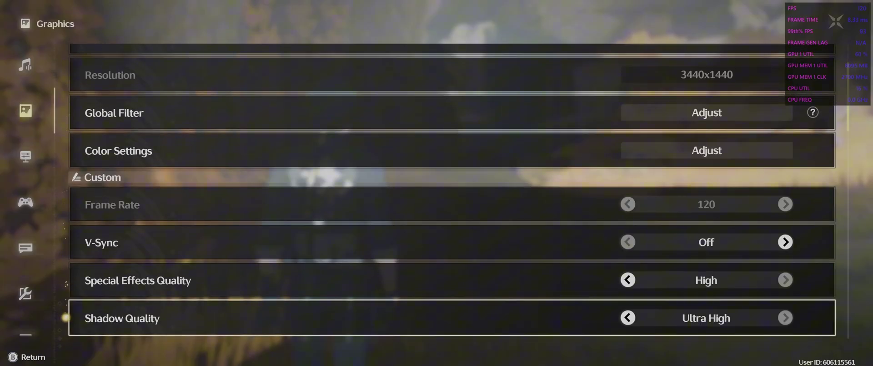
{"action": "key", "text": "Down"}
{"action": "key", "text": "Down"}
{"action": "key", "text": "Down"}
{"action": "key", "text": "Down"}
{"action": "key", "text": "Down"}
{"action": "key", "text": "Down"}
{"action": "key", "text": "Down"}
{"action": "key", "text": "Down"}
{"action": "key", "text": "Down"}
{"action": "key", "text": "Down"}
{"action": "key", "text": "Down"}
{"action": "key", "text": "Down"}
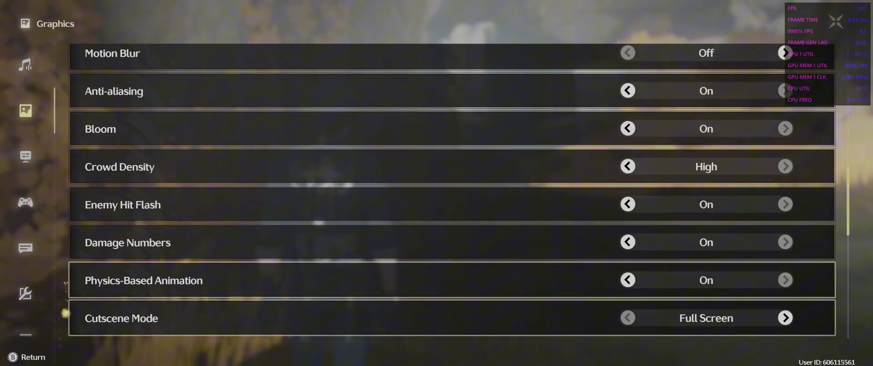
{"action": "key", "text": "Down"}
{"action": "key", "text": "Down"}
{"action": "key", "text": "Down"}
{"action": "key", "text": "Down"}
{"action": "key", "text": "Down"}
{"action": "key", "text": "Down"}
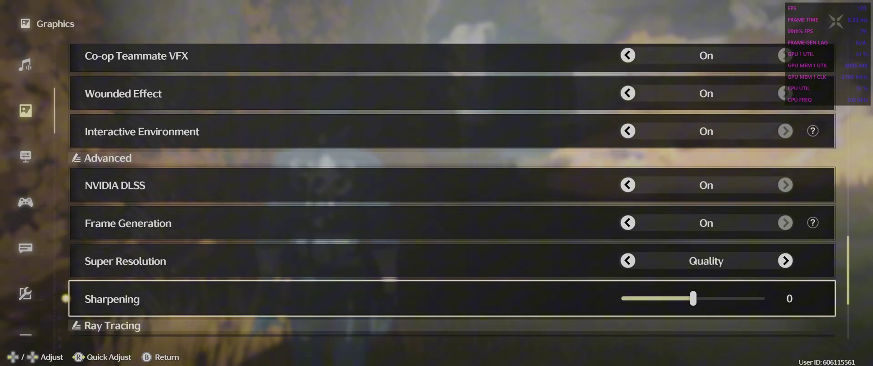
{"action": "key", "text": "Up"}
{"action": "key", "text": "Up"}
{"action": "key", "text": "Up"}
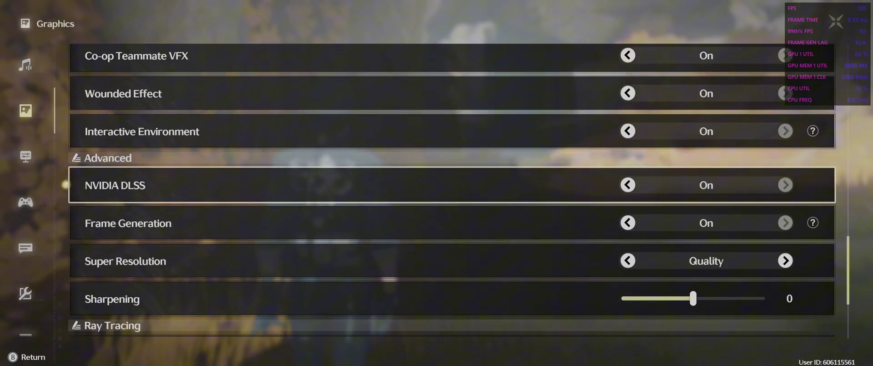
{"action": "key", "text": "Insert"}
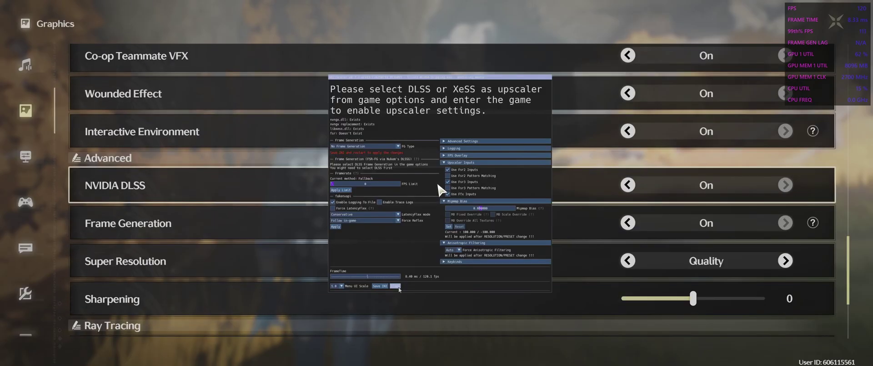
{"action": "left_click", "coordinate": [395, 286]}
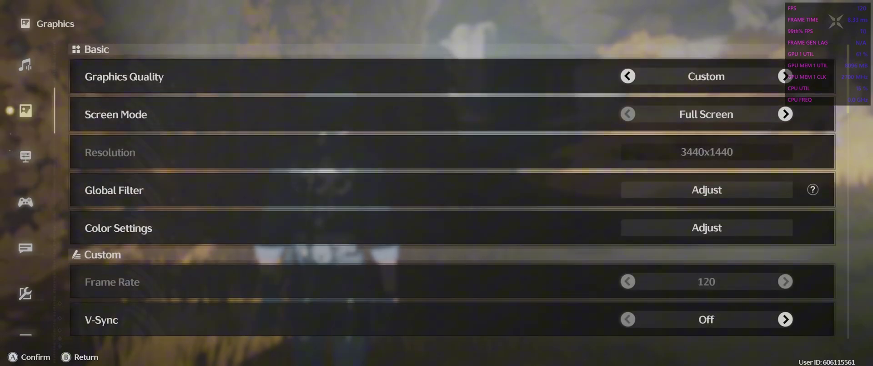
Review the Graphics settings from the basic options through to the Ray Tracing section
{"action": "key", "text": "Down"}
{"action": "key", "text": "Down"}
{"action": "key", "text": "Down"}
{"action": "key", "text": "Down"}
{"action": "key", "text": "Down"}
{"action": "key", "text": "Down"}
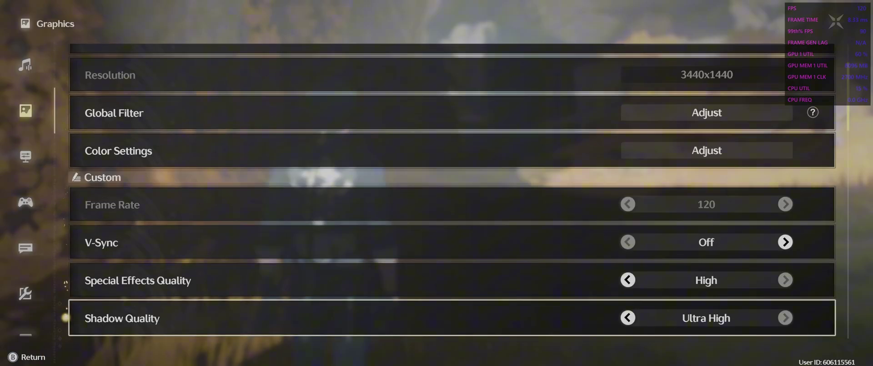
{"action": "key", "text": "Down"}
{"action": "key", "text": "Down"}
{"action": "key", "text": "Down"}
{"action": "key", "text": "Down"}
{"action": "key", "text": "Down"}
{"action": "key", "text": "Down"}
{"action": "key", "text": "Down"}
{"action": "key", "text": "Down"}
{"action": "key", "text": "Down"}
{"action": "key", "text": "Down"}
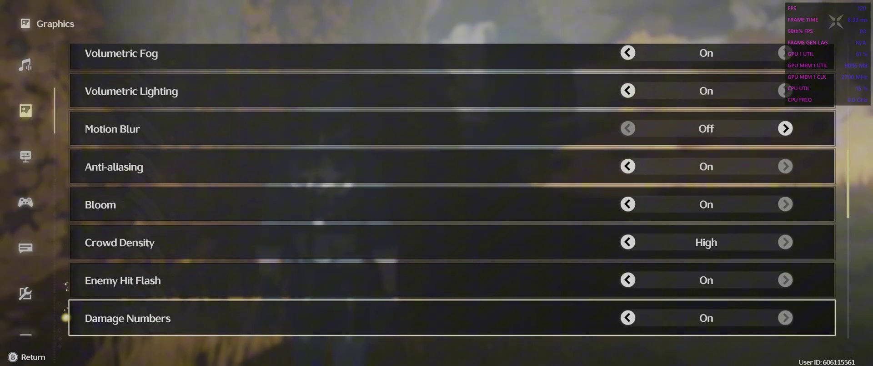
{"action": "key", "text": "Down"}
{"action": "key", "text": "Down"}
{"action": "key", "text": "Down"}
{"action": "key", "text": "Down"}
{"action": "key", "text": "Down"}
{"action": "key", "text": "Down"}
{"action": "key", "text": "Down"}
{"action": "key", "text": "Down"}
{"action": "key", "text": "Down"}
{"action": "key", "text": "Down"}
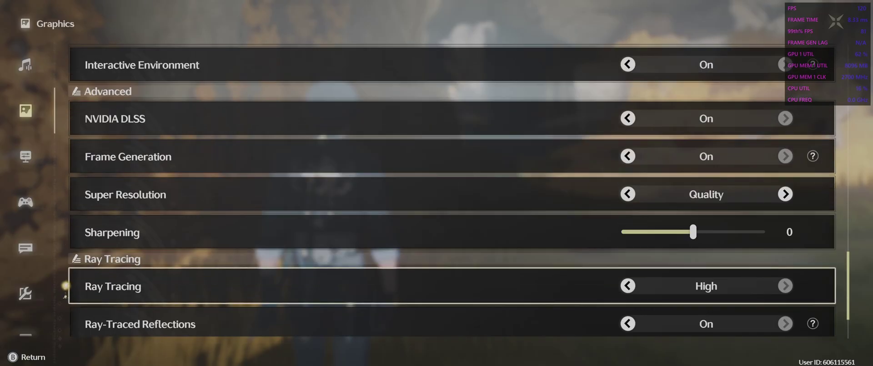
{"action": "key", "text": "Down"}
{"action": "key", "text": "Down"}
{"action": "key", "text": "Down"}
{"action": "key", "text": "Up"}
{"action": "key", "text": "Up"}
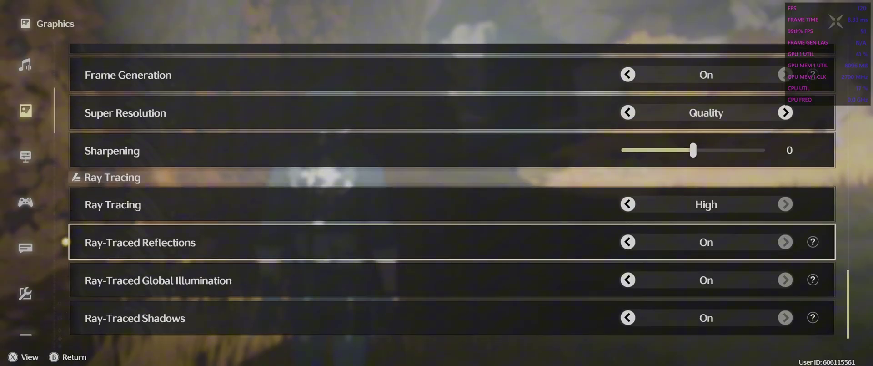
Turn off Ray-Traced Global Illumination, Ray-Traced Shadows and Ray-Traced Reflections in the Graphics settings
{"action": "key", "text": "Down"}
{"action": "key", "text": "Left"}
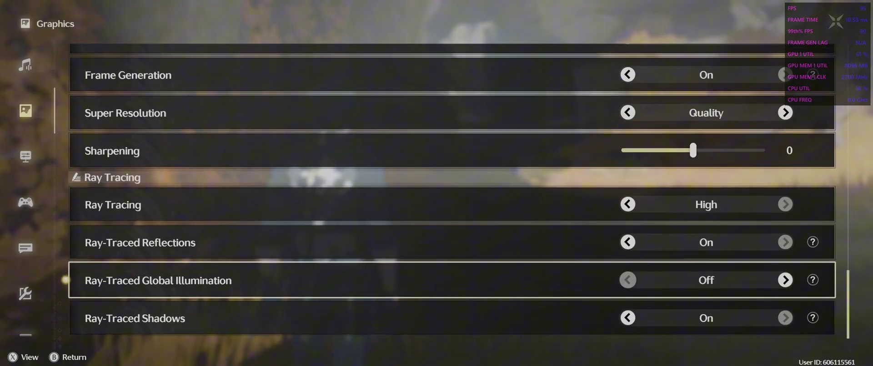
{"action": "key", "text": "Down"}
{"action": "key", "text": "Left"}
{"action": "key", "text": "Up"}
{"action": "key", "text": "Up"}
{"action": "key", "text": "Left"}
{"action": "key", "text": "Escape"}
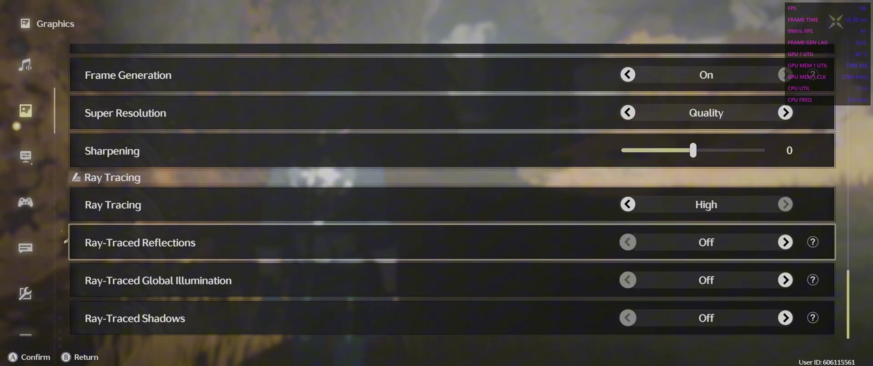
Return to the game and run the character around to examine performance with the ray-traced effects off
{"action": "key", "text": "Escape"}
{"action": "key", "text": "Escape"}
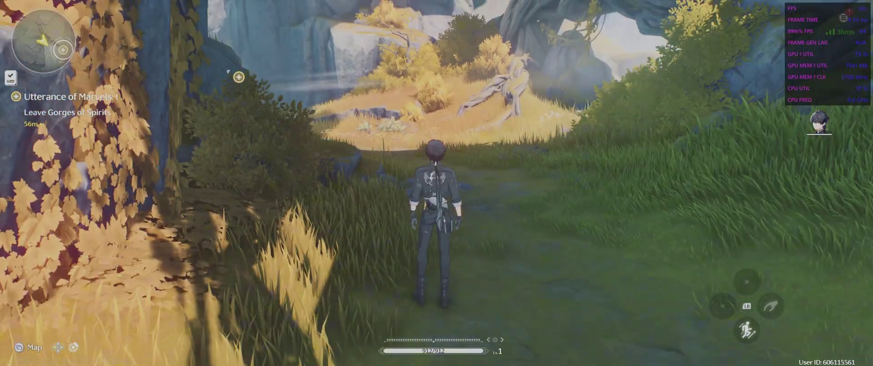
{"action": "key", "text": "w"}
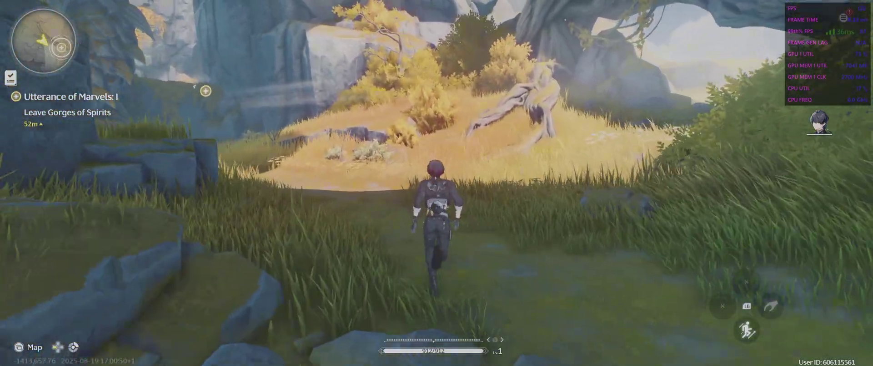
{"action": "key", "text": "s"}
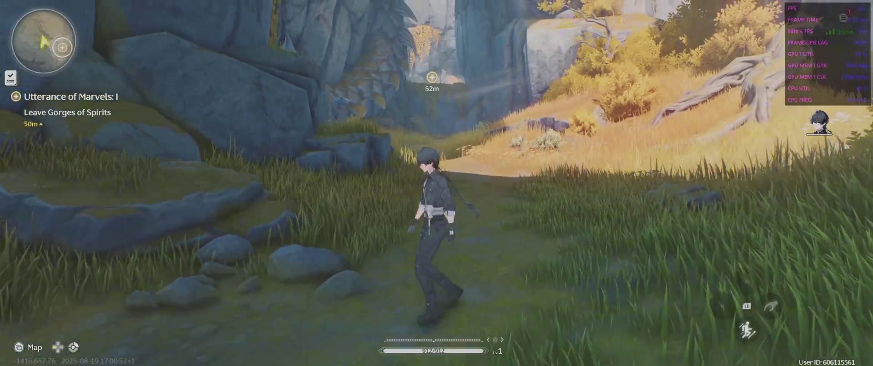
Reopen the Graphics settings and turn Ray-Traced Reflections, Global Illumination and Shadows back on
{"action": "key", "text": "Escape"}
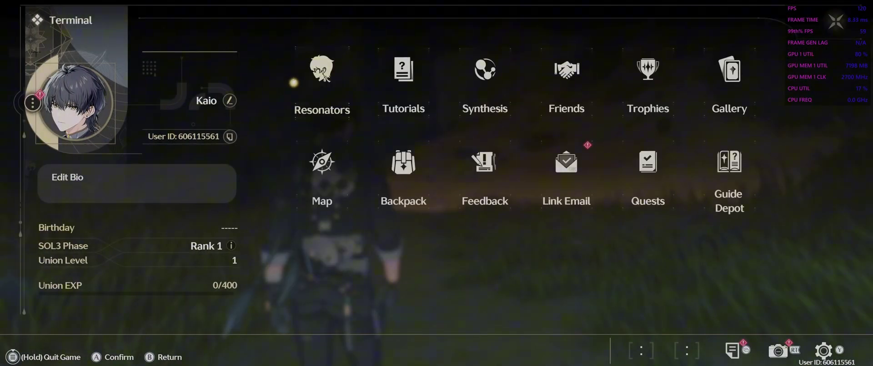
{"action": "key", "text": "Right"}
{"action": "key", "text": "Down"}
{"action": "key", "text": "y"}
{"action": "key", "text": "Down"}
{"action": "key", "text": "Down"}
{"action": "key", "text": "Up"}
{"action": "key", "text": "Return"}
{"action": "key", "text": "Down"}
{"action": "key", "text": "Down"}
{"action": "key", "text": "Down"}
{"action": "key", "text": "Down"}
{"action": "key", "text": "Down"}
{"action": "key", "text": "Down"}
{"action": "key", "text": "Down"}
{"action": "key", "text": "Down"}
{"action": "key", "text": "Down"}
{"action": "key", "text": "Down"}
{"action": "key", "text": "Down"}
{"action": "key", "text": "Down"}
{"action": "key", "text": "Down"}
{"action": "key", "text": "Down"}
{"action": "key", "text": "Down"}
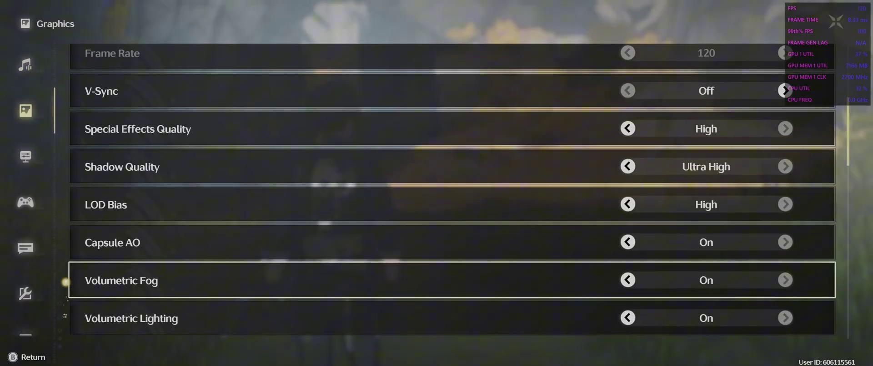
{"action": "key", "text": "Down"}
{"action": "key", "text": "Down"}
{"action": "key", "text": "Down"}
{"action": "key", "text": "Down"}
{"action": "key", "text": "Down"}
{"action": "key", "text": "Down"}
{"action": "key", "text": "Down"}
{"action": "key", "text": "Down"}
{"action": "key", "text": "Down"}
{"action": "key", "text": "Down"}
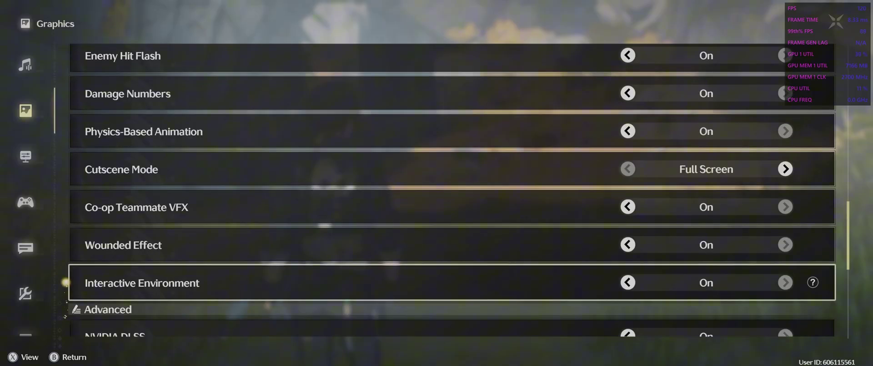
{"action": "key", "text": "Down"}
{"action": "key", "text": "Down"}
{"action": "key", "text": "Down"}
{"action": "key", "text": "Down"}
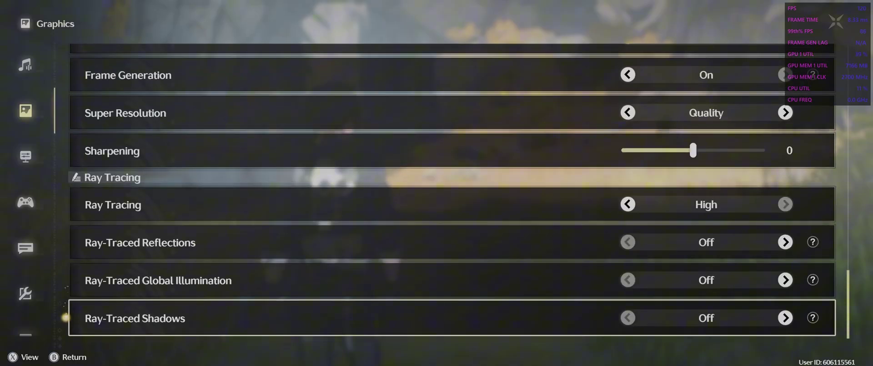
{"action": "key", "text": "Up"}
{"action": "key", "text": "Up"}
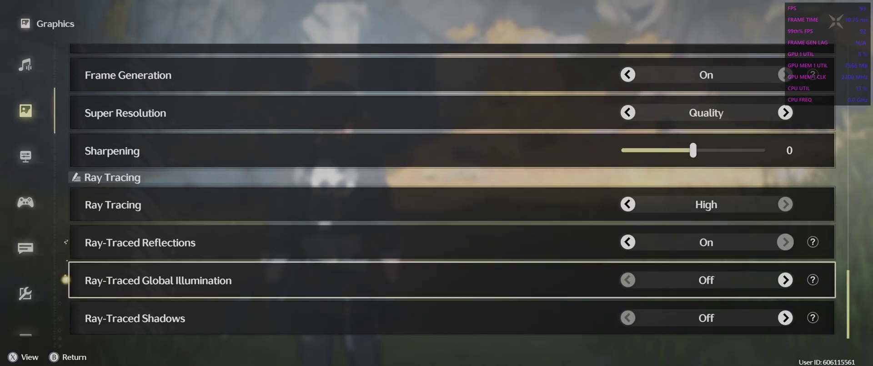
{"action": "key", "text": "Down"}
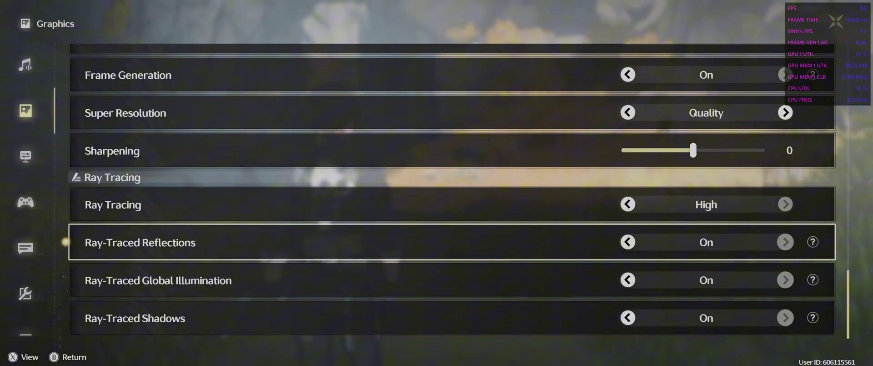
Leave the settings and quit Wuthering Waves
{"action": "key", "text": "Escape"}
{"action": "key", "text": "Escape"}
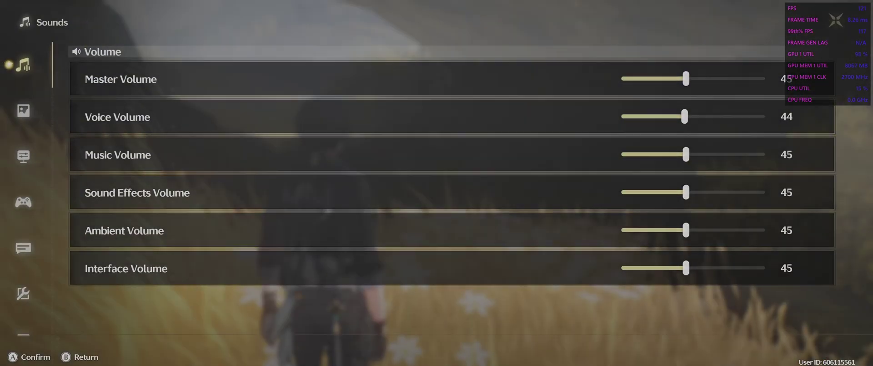
{"action": "key", "text": "Escape"}
{"action": "key", "text": "Escape"}
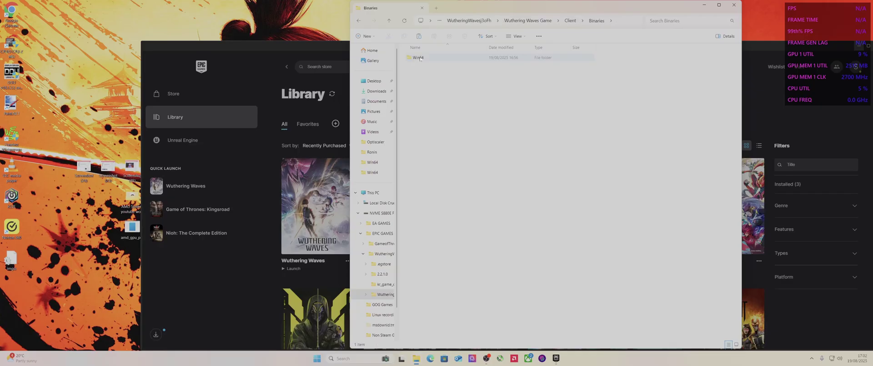
Run the Remove OptiScaler batch file in the game's Win64 folder and confirm the removal with y
{"action": "double_click", "coordinate": [419, 58]}
{"action": "double_click", "coordinate": [444, 311]}
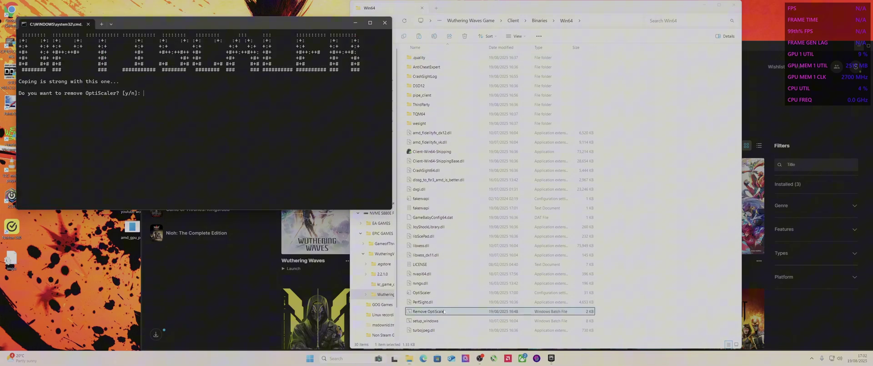
{"action": "type", "text": "y"}
{"action": "key", "text": "Return"}
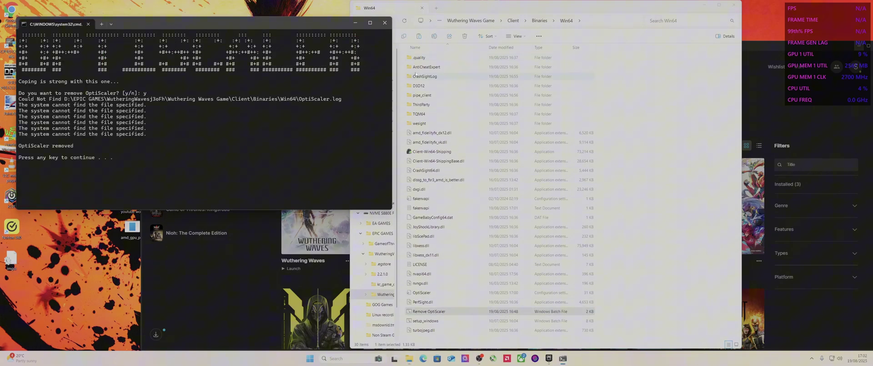
{"action": "left_click", "coordinate": [385, 23]}
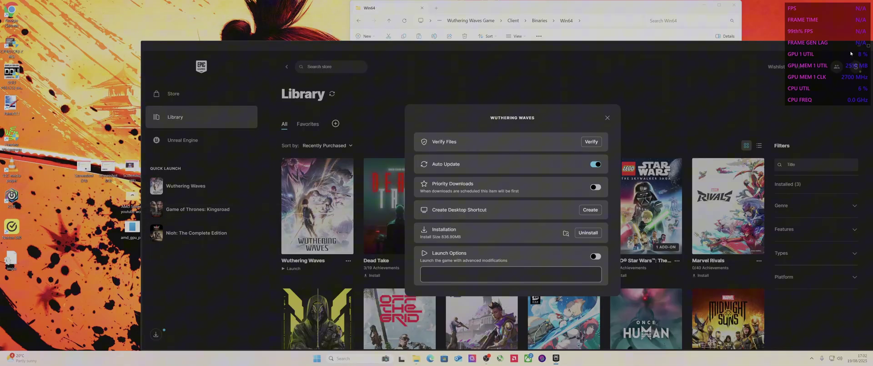
Copy the OptiScaler DLLs, configuration file and setup_windows from the Optiscaler folder into Win64, replacing the existing files
{"action": "left_click", "coordinate": [858, 47]}
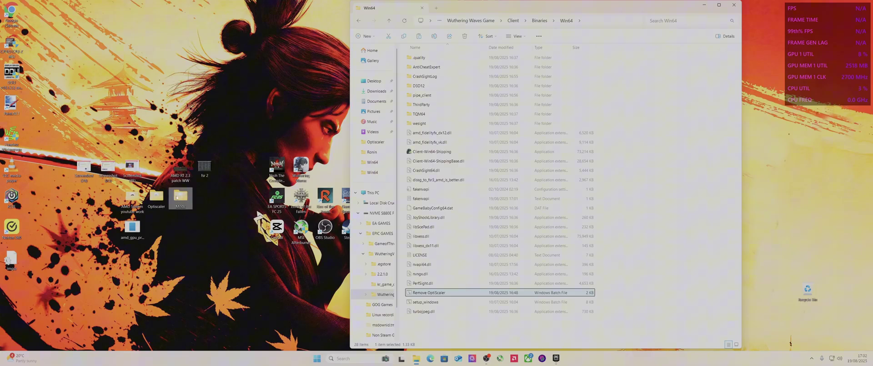
{"action": "double_click", "coordinate": [156, 198]}
{"action": "left_click_drag", "start_coordinate": [430, 196], "coordinate": [399, 108]}
{"action": "right_click", "coordinate": [400, 108]}
{"action": "left_click", "coordinate": [433, 122]}
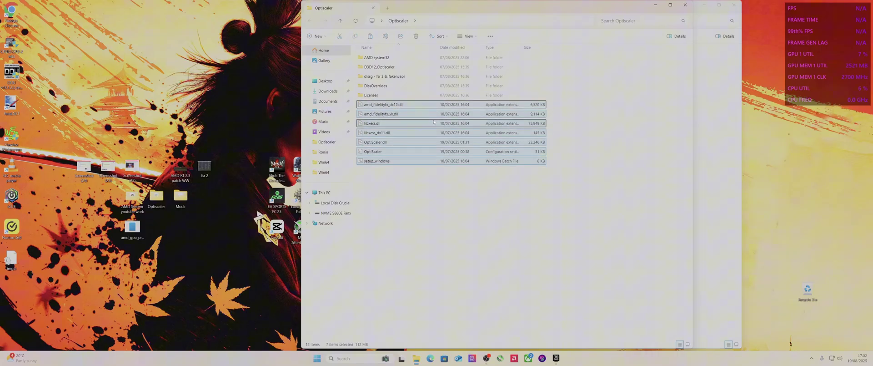
{"action": "left_click", "coordinate": [655, 5]}
{"action": "right_click", "coordinate": [614, 289]}
{"action": "left_click", "coordinate": [621, 279]}
{"action": "left_click", "coordinate": [224, 146]}
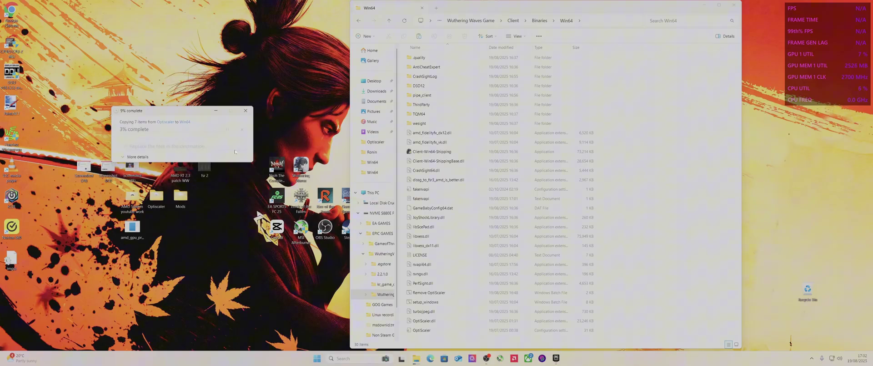
Run setup_windows in Win64 with options 1, 1 and 2, and close the setup and folder windows
{"action": "double_click", "coordinate": [453, 320]}
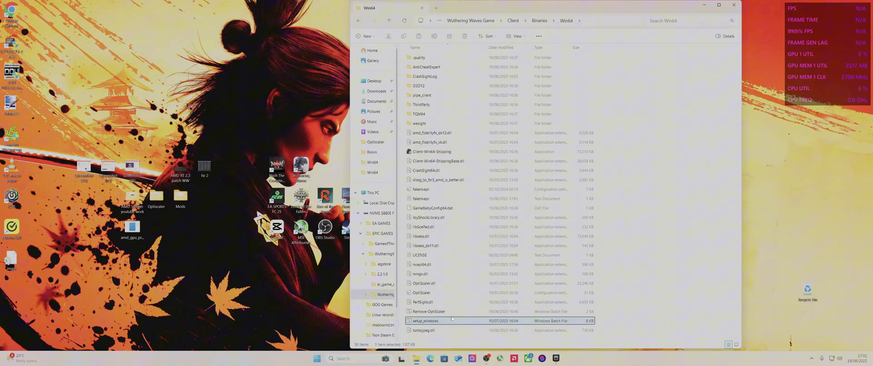
{"action": "type", "text": "1"}
{"action": "key", "text": "Return"}
{"action": "type", "text": "1"}
{"action": "key", "text": "Return"}
{"action": "type", "text": "2"}
{"action": "key", "text": "Return"}
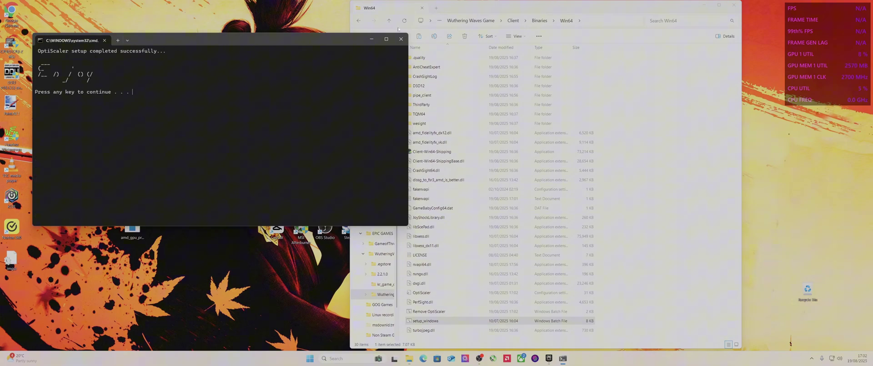
{"action": "left_click", "coordinate": [401, 39]}
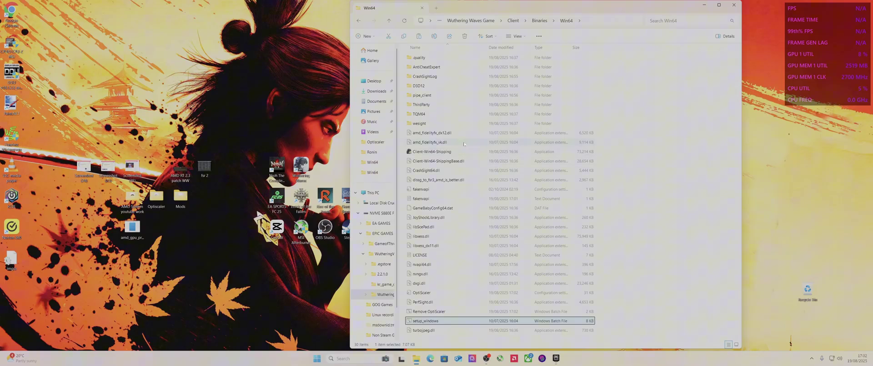
{"action": "left_click", "coordinate": [733, 4]}
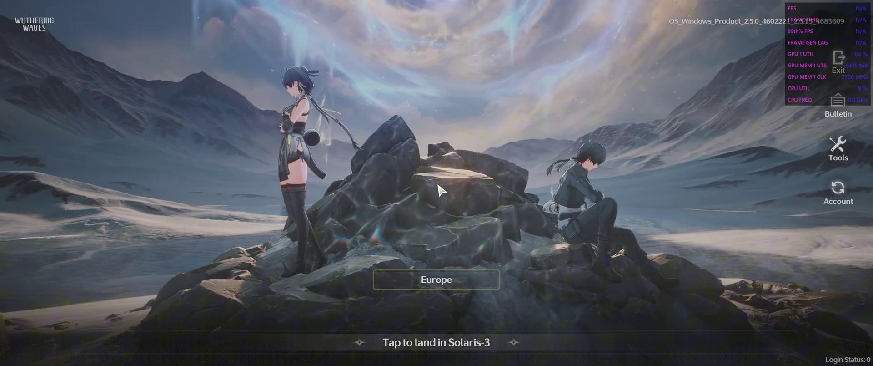
Enter the game world and check the OptiScaler overlay over the Graphics settings
{"action": "left_click", "coordinate": [402, 351]}
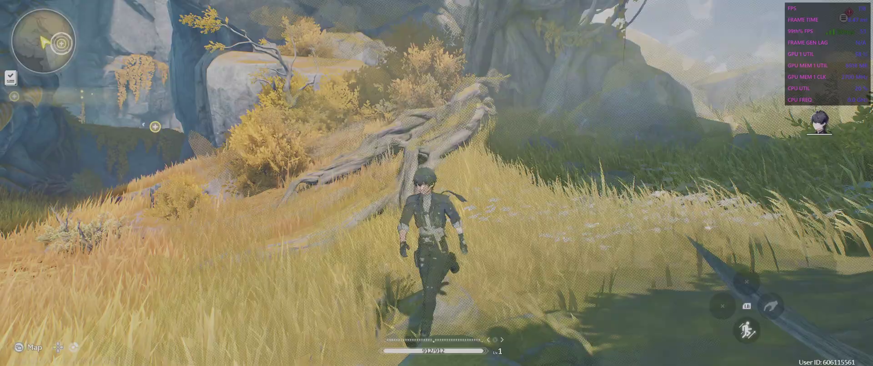
{"action": "key", "text": "w"}
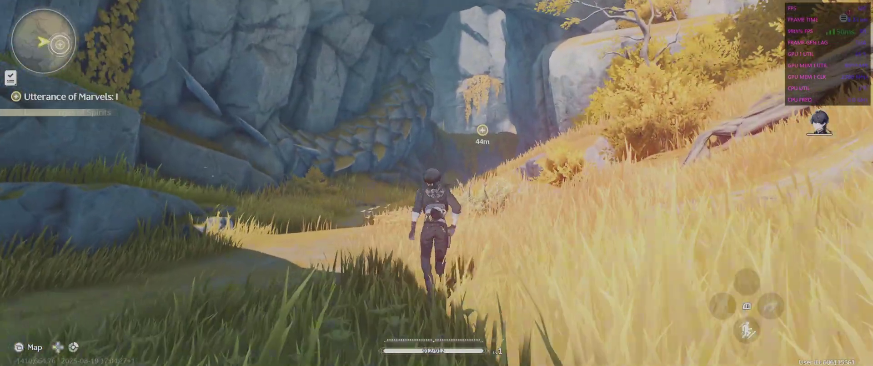
{"action": "key", "text": "Escape"}
{"action": "key", "text": "Return"}
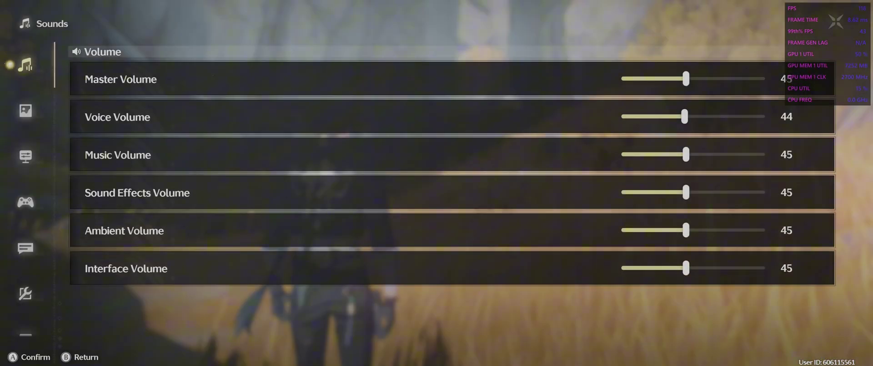
{"action": "left_click", "coordinate": [25, 110]}
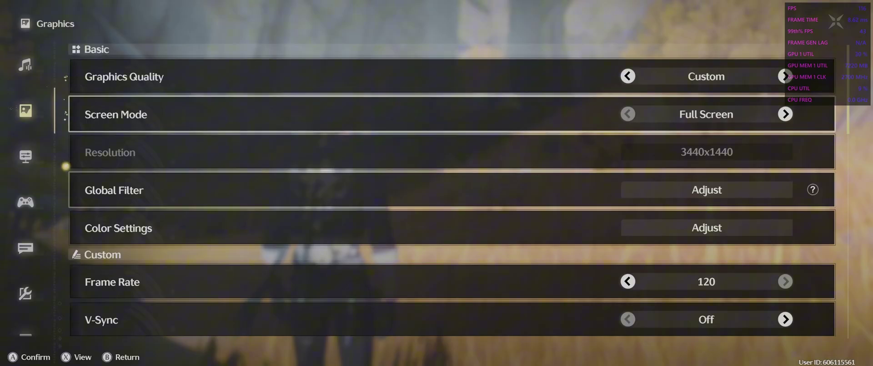
{"action": "key", "text": "Insert"}
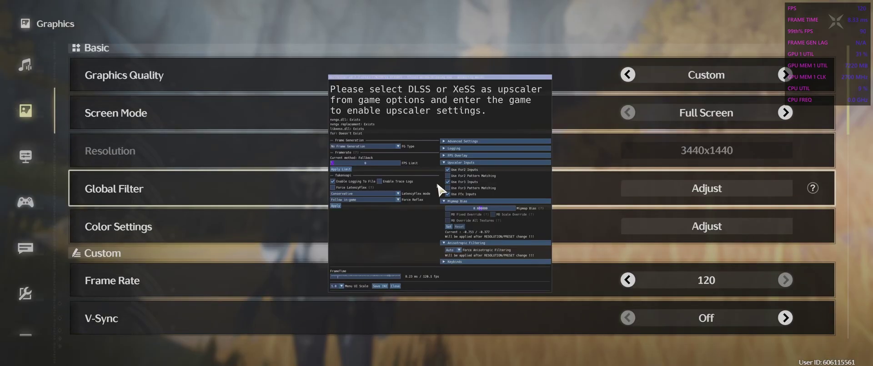
{"action": "key", "text": "Insert"}
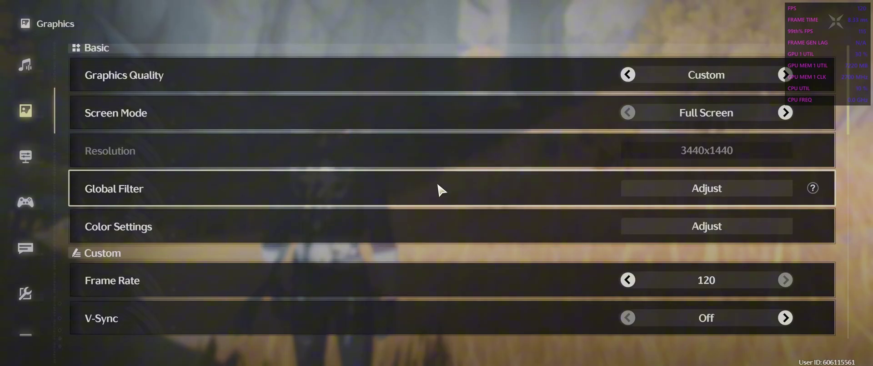
Review the Graphics settings from the Basic options through to Interactive Environment, looking for upscaling and ray tracing entries
{"action": "key", "text": "Down"}
{"action": "key", "text": "Down"}
{"action": "key", "text": "Up"}
{"action": "key", "text": "Up"}
{"action": "key", "text": "Down"}
{"action": "key", "text": "Down"}
{"action": "key", "text": "Up"}
{"action": "key", "text": "Up"}
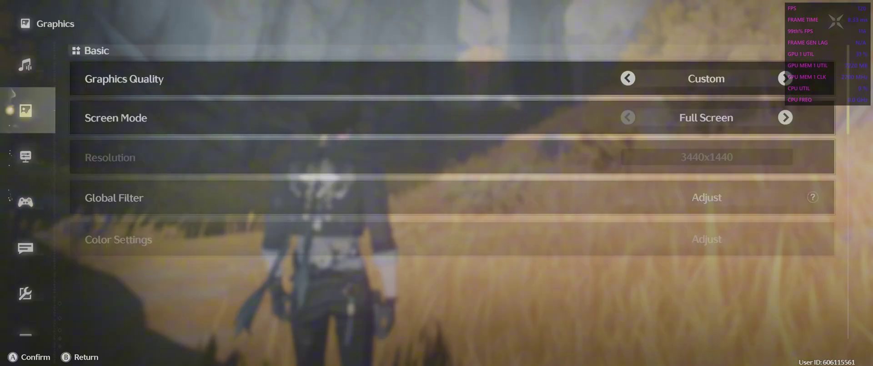
{"action": "key", "text": "Right"}
{"action": "key", "text": "Down"}
{"action": "key", "text": "Down"}
{"action": "key", "text": "Down"}
{"action": "key", "text": "Down"}
{"action": "key", "text": "Down"}
{"action": "key", "text": "Down"}
{"action": "key", "text": "Down"}
{"action": "key", "text": "Down"}
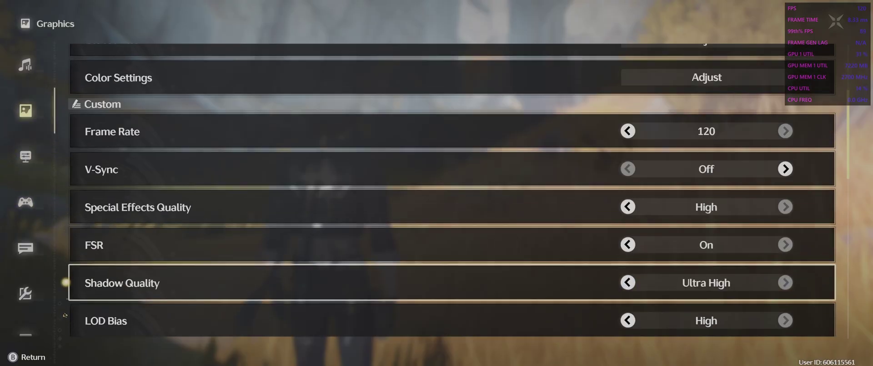
{"action": "key", "text": "Down"}
{"action": "key", "text": "Down"}
{"action": "key", "text": "Down"}
{"action": "key", "text": "Down"}
{"action": "key", "text": "Down"}
{"action": "key", "text": "Down"}
{"action": "key", "text": "Down"}
{"action": "key", "text": "Down"}
{"action": "key", "text": "Down"}
{"action": "key", "text": "Down"}
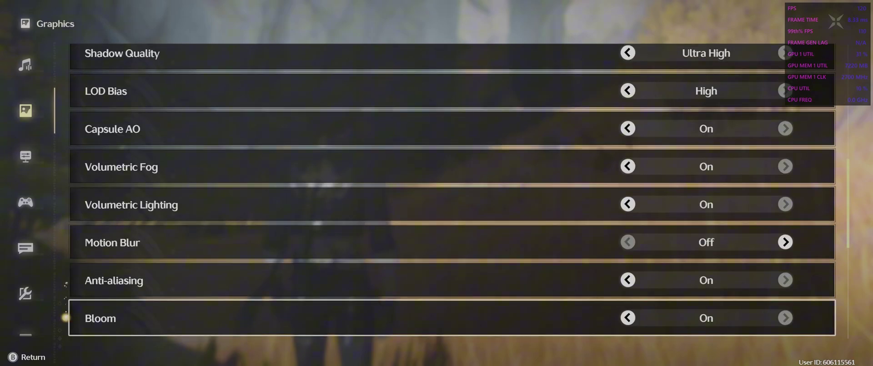
{"action": "key", "text": "Down"}
{"action": "key", "text": "Down"}
{"action": "key", "text": "Down"}
{"action": "key", "text": "Down"}
{"action": "key", "text": "Down"}
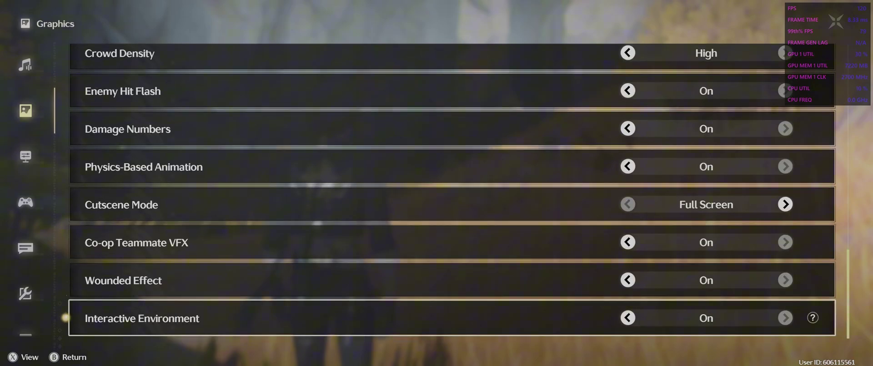
{"action": "key", "text": "Up"}
Leave the settings, quit the game and close the Epic Games Launcher window
{"action": "key", "text": "Escape"}
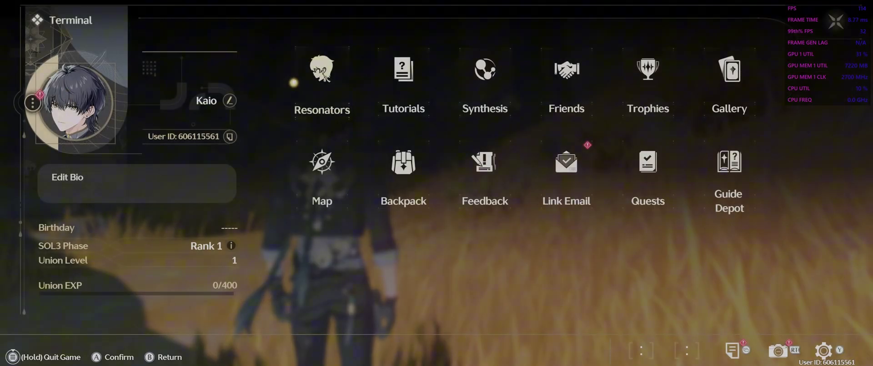
{"action": "key", "text": "Escape"}
{"action": "key", "text": "Right"}
{"action": "key", "text": "Escape"}
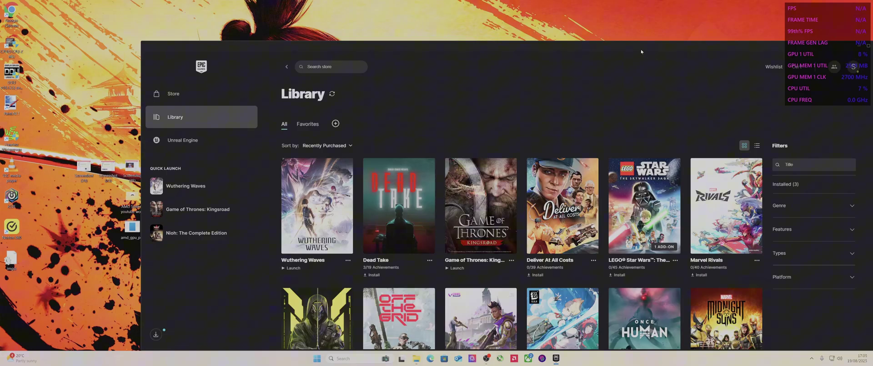
{"action": "left_click_drag", "start_coordinate": [641, 52], "coordinate": [584, 44]}
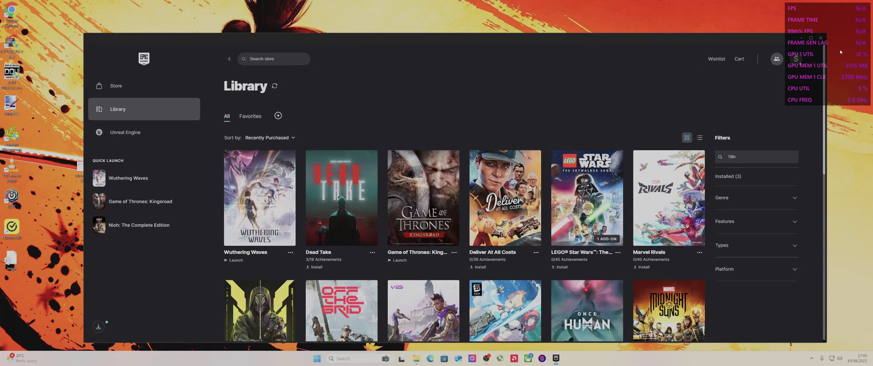
{"action": "left_click", "coordinate": [820, 38]}
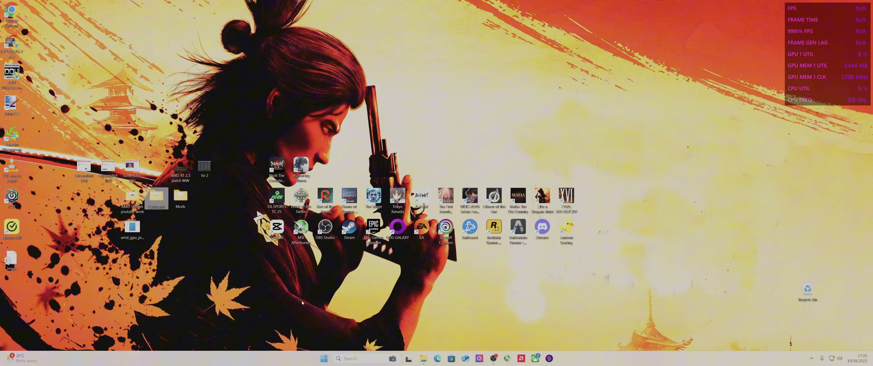